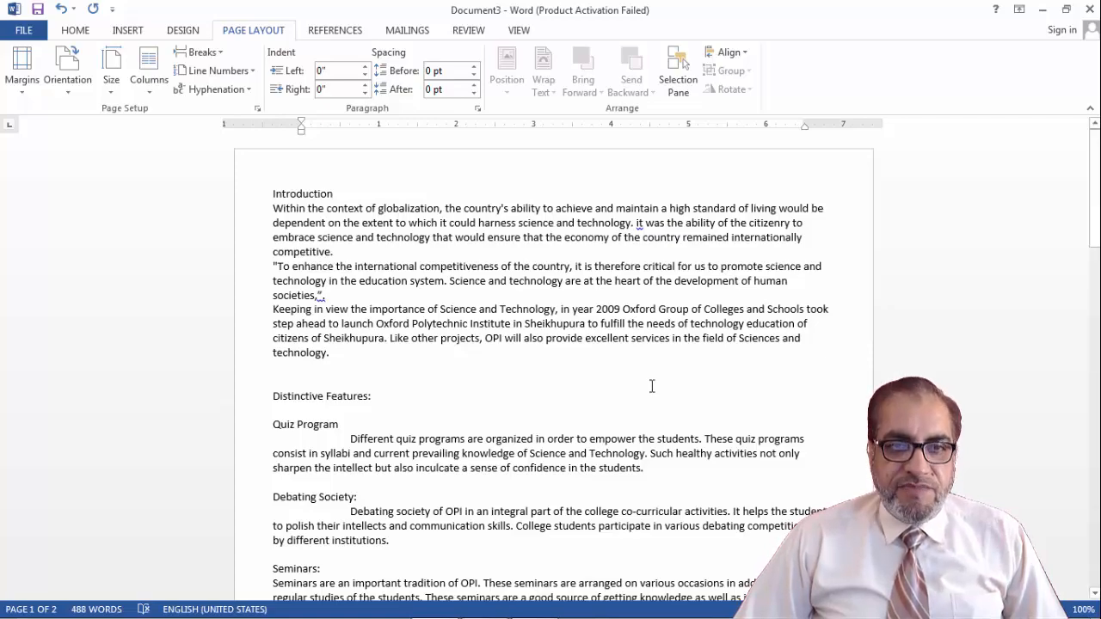
scroll(652, 386, "down", 9)
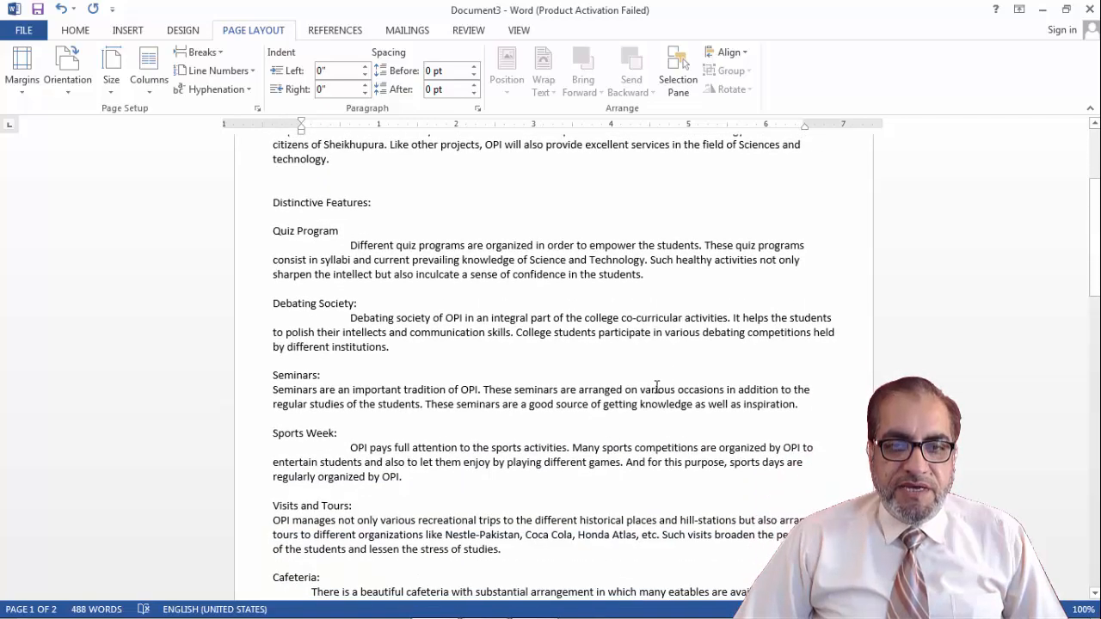
scroll(657, 389, "down", 10)
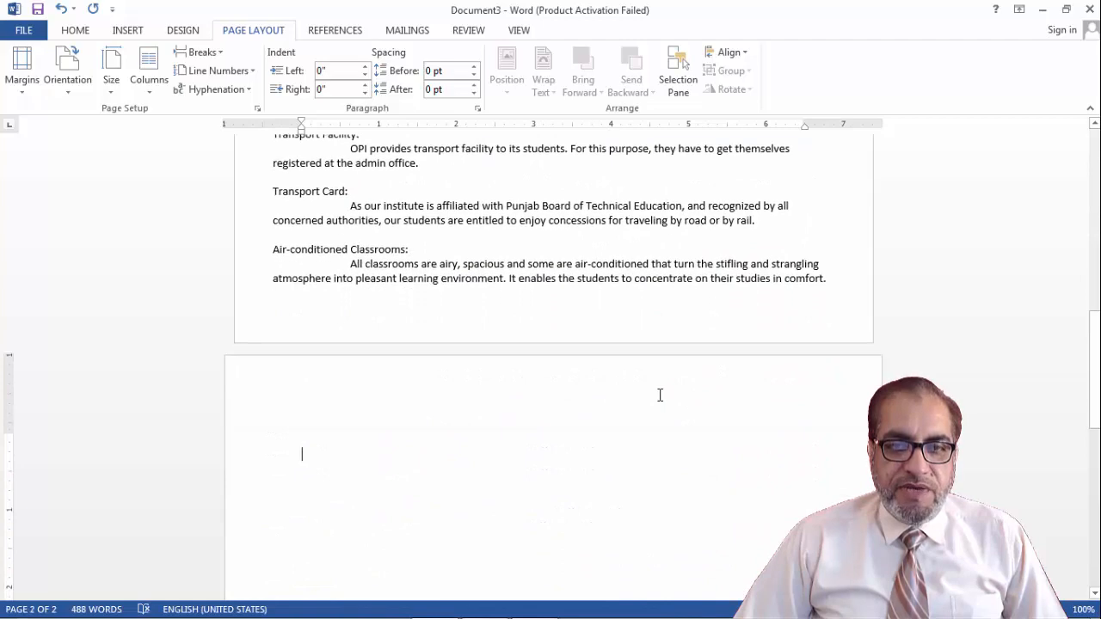
scroll(659, 393, "up", 7)
scroll(660, 395, "up", 11)
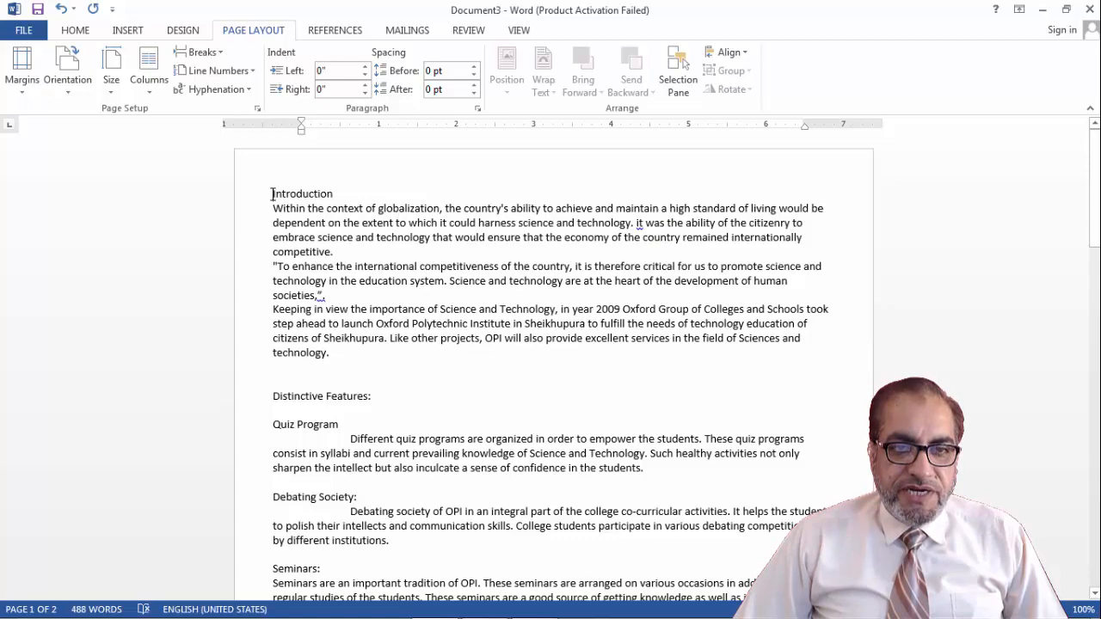
Apply a Dropped drop cap to the first letter of the "Introduction" heading, keeping 3 lines to drop and 0" distance from text
left_click_drag(275, 194, 278, 194)
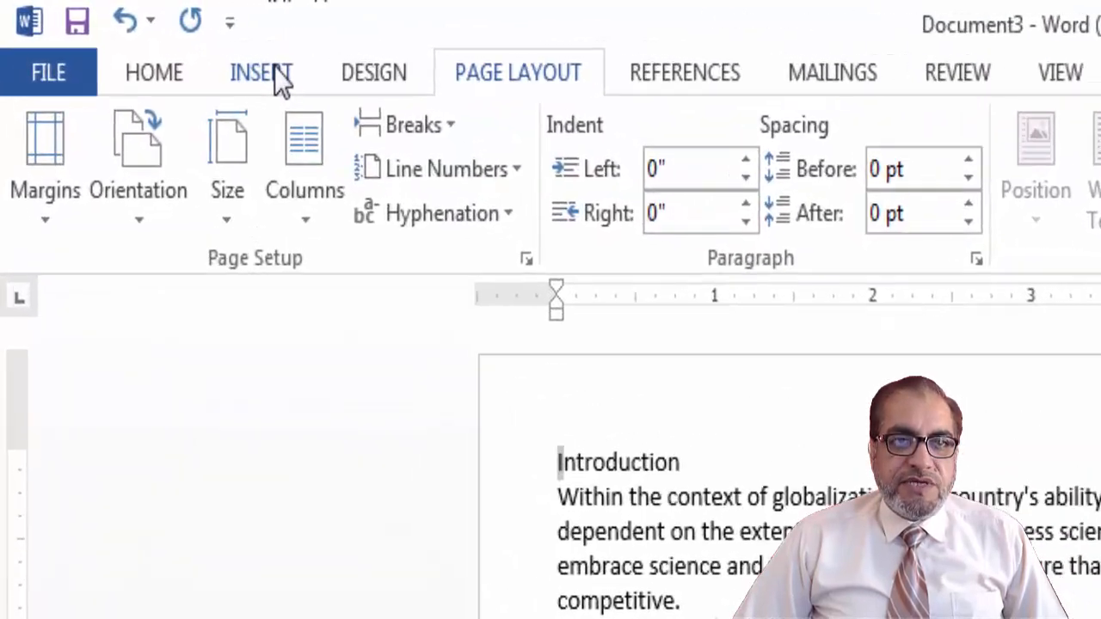
left_click(260, 73)
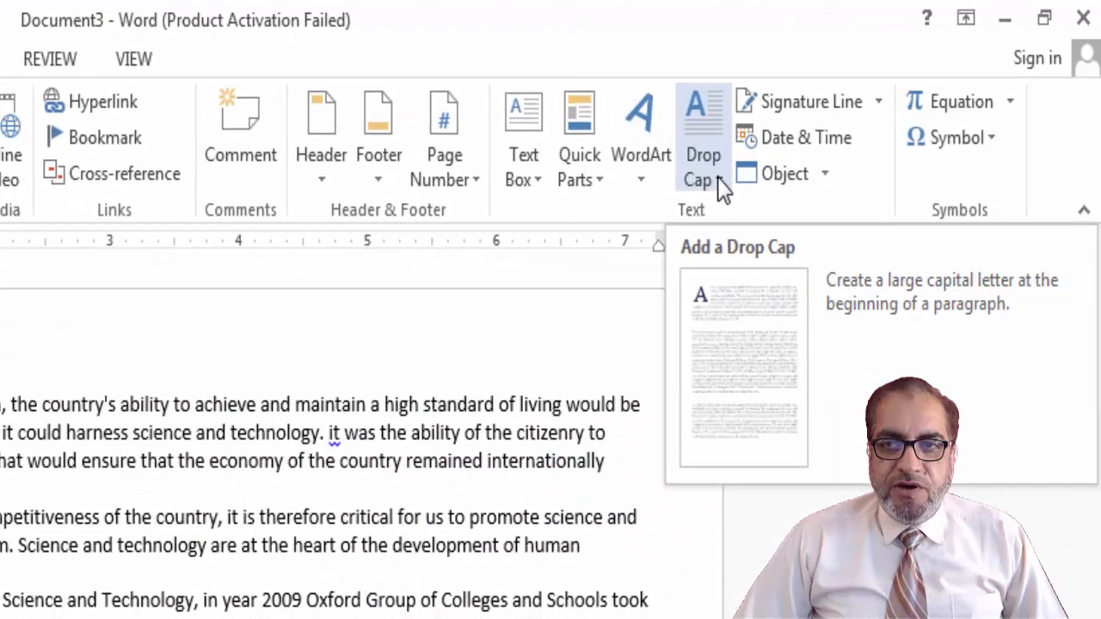
left_click(717, 178)
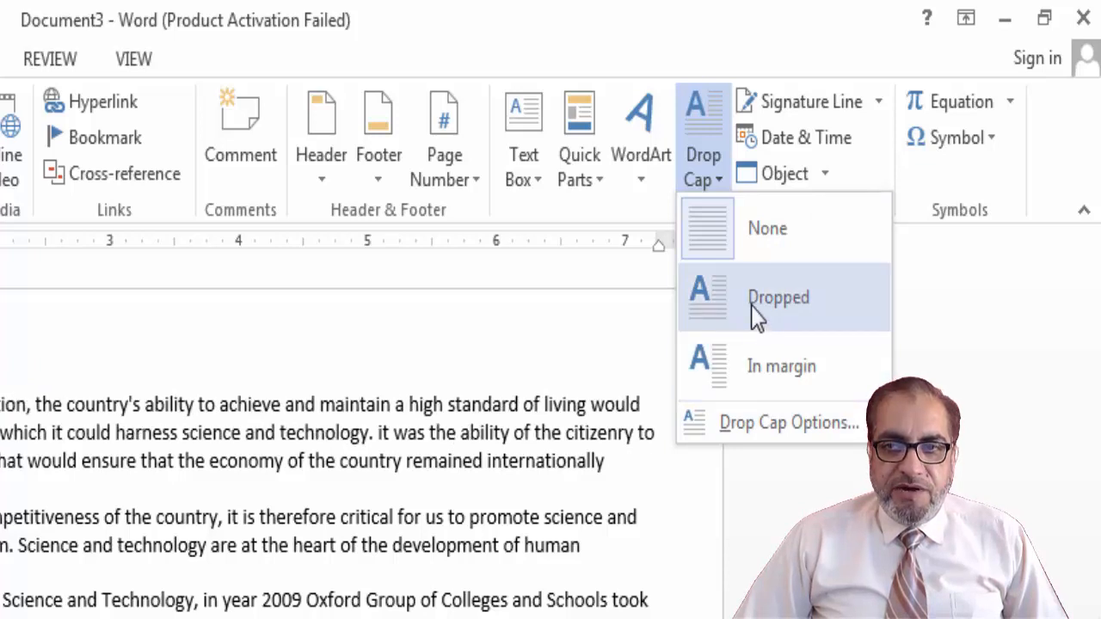
left_click(770, 427)
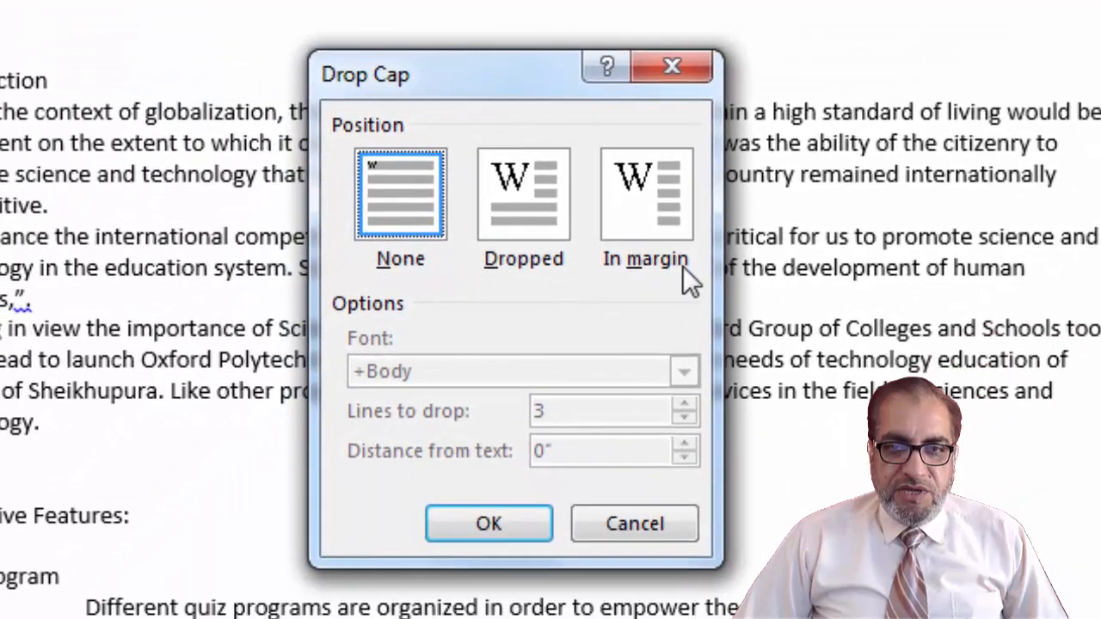
left_click(511, 209)
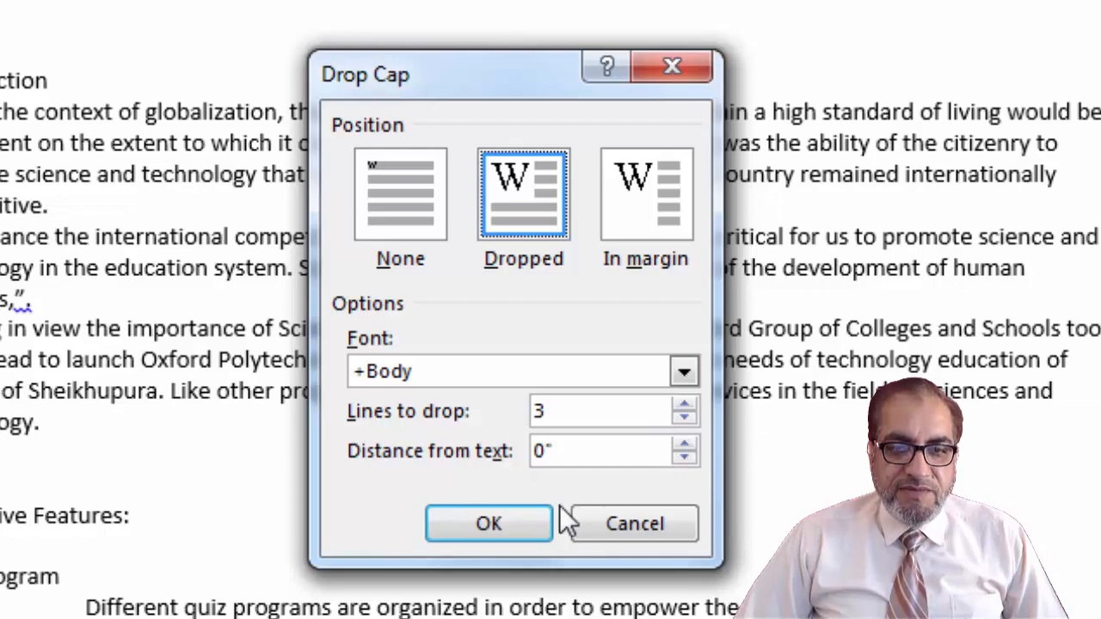
left_click(522, 525)
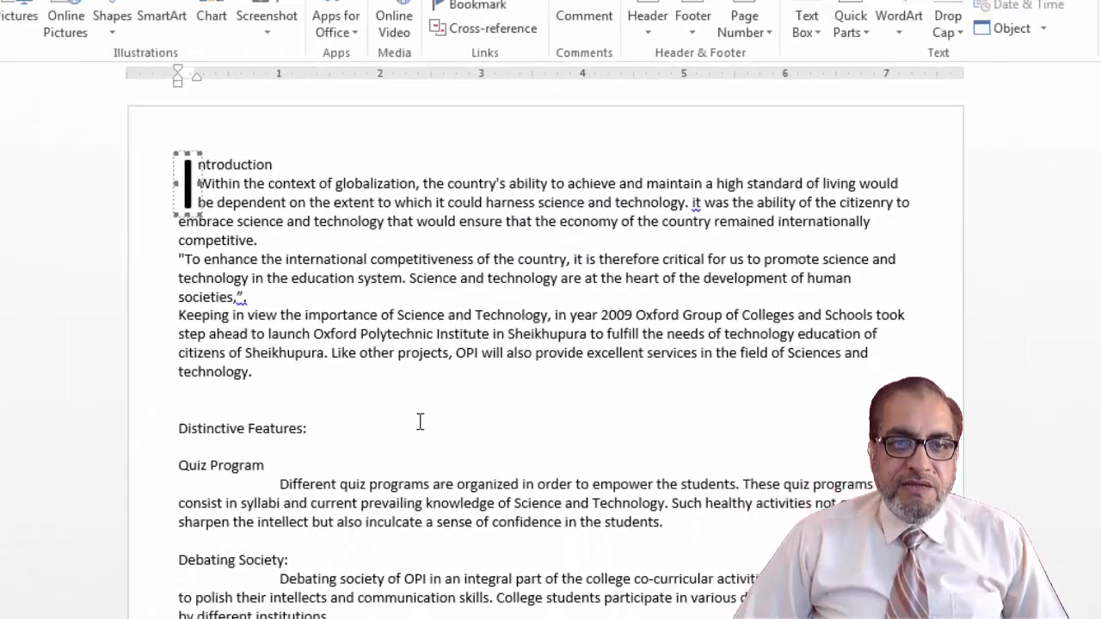
left_click(323, 210)
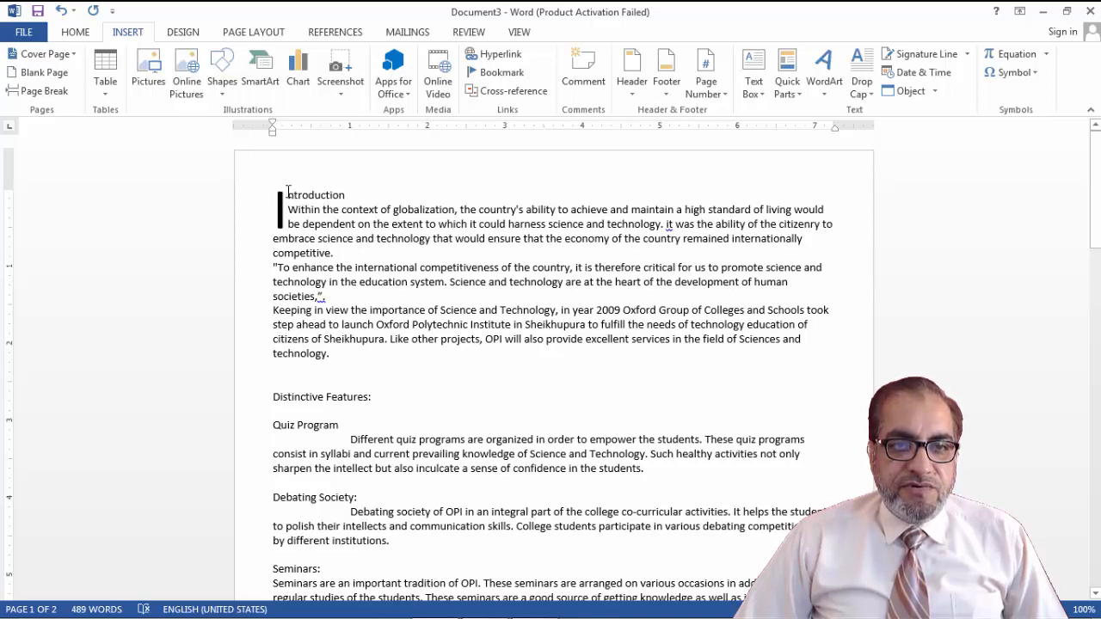
Insert an empty line before the rest of the "Introduction" heading beside its drop cap
left_click(288, 191)
left_click(306, 194)
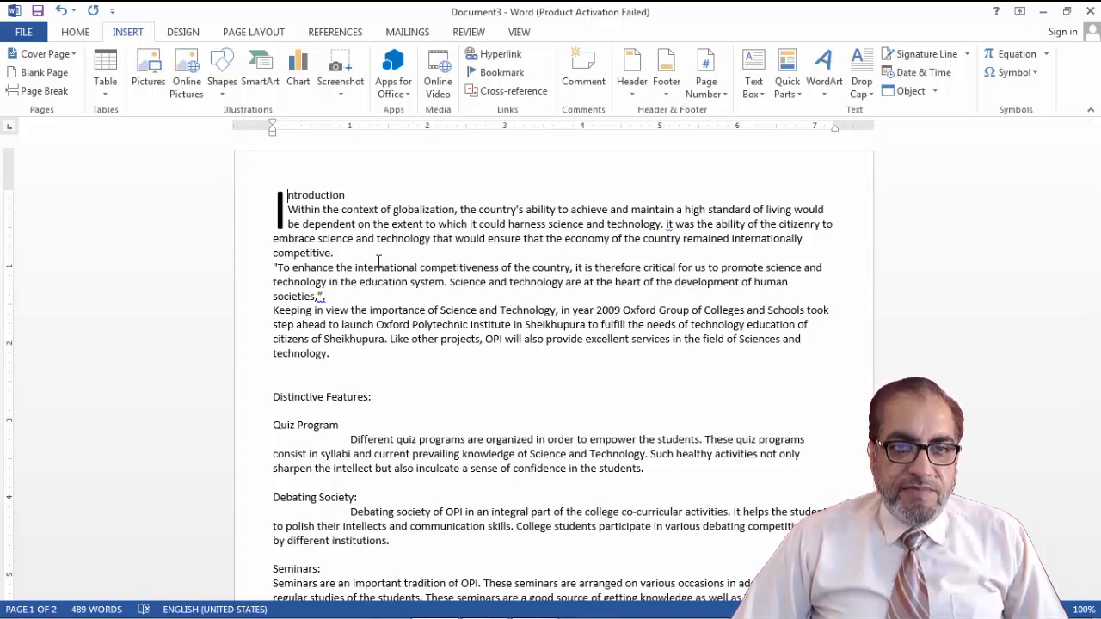
key("Return")
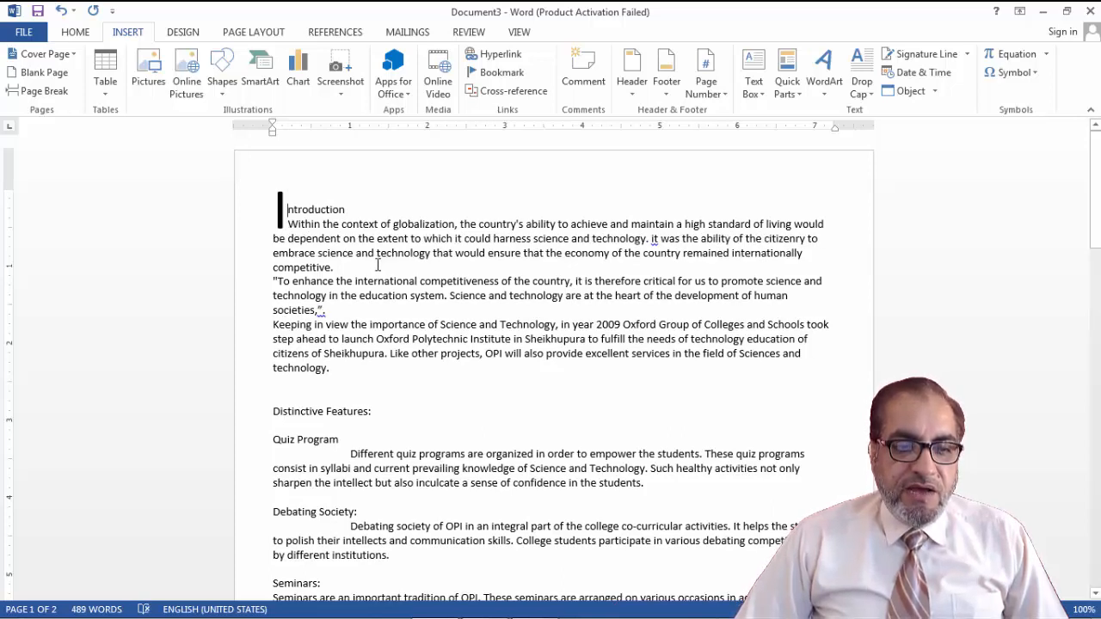
Indent the first line of the "Within the context of globalization" paragraph and justify the paragraph
left_click(289, 224)
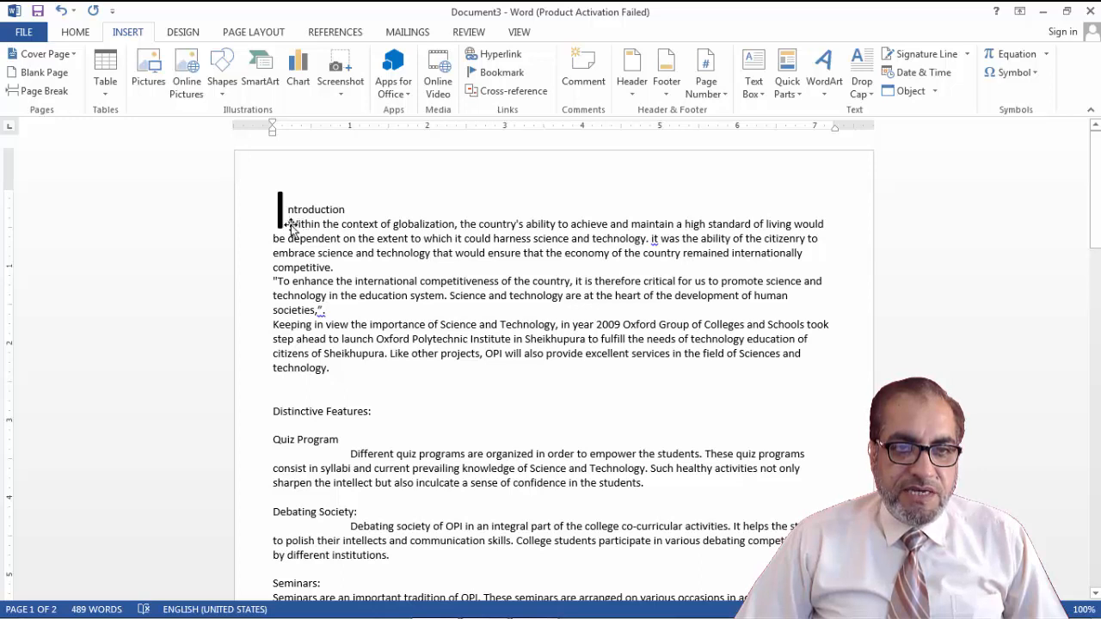
key("Tab")
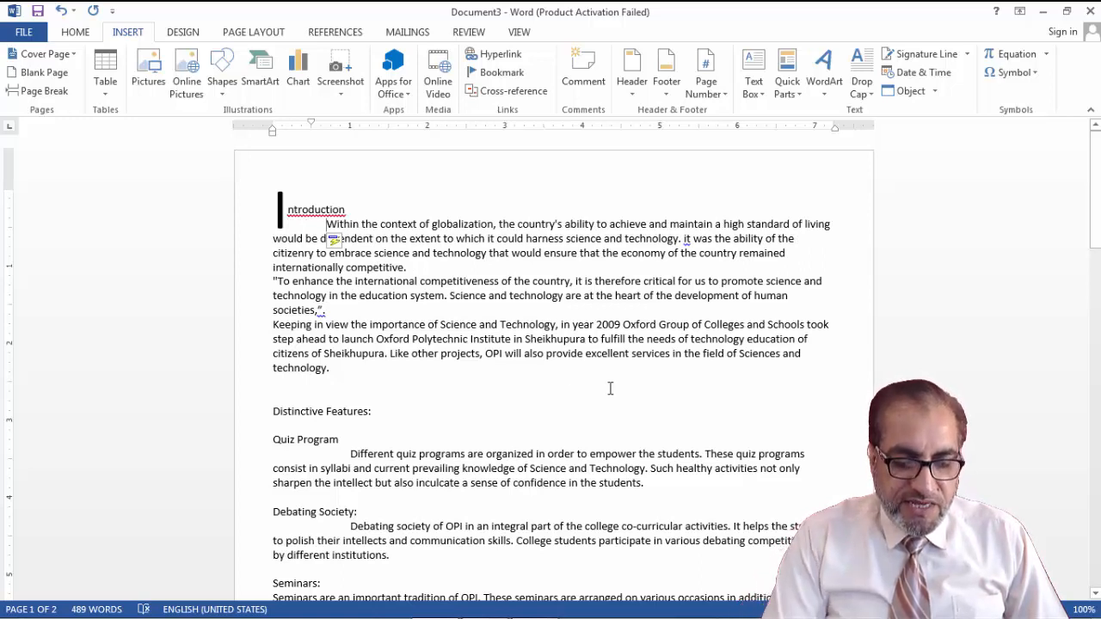
key("ctrl+j")
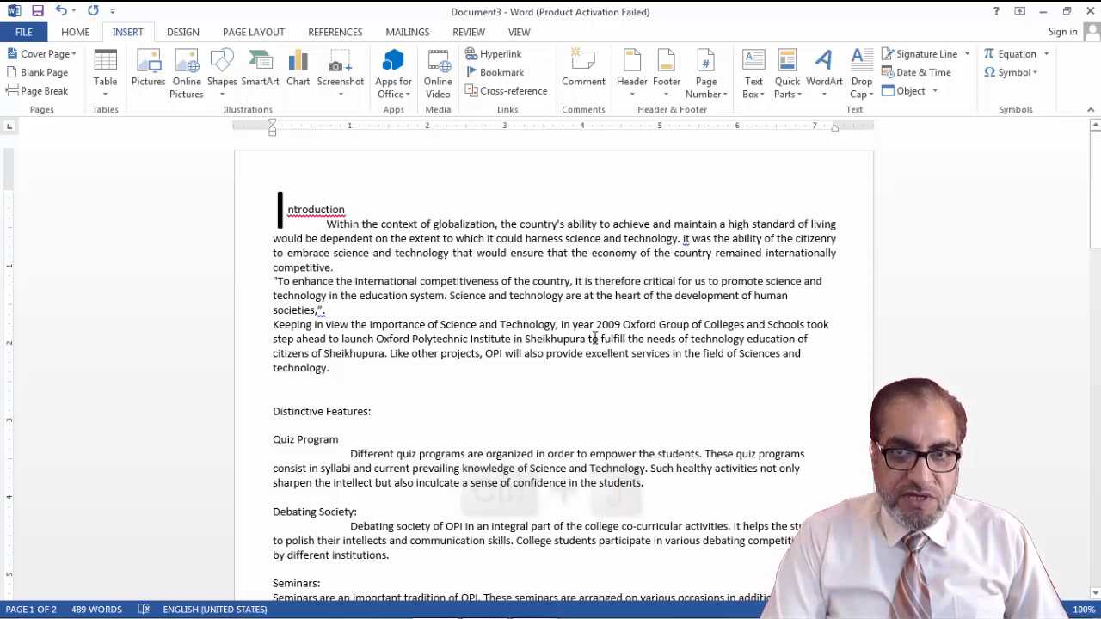
Justify the "To enhance the international competitiveness" and "Keeping in view the importance" paragraphs
left_click(524, 282)
key("ctrl+j")
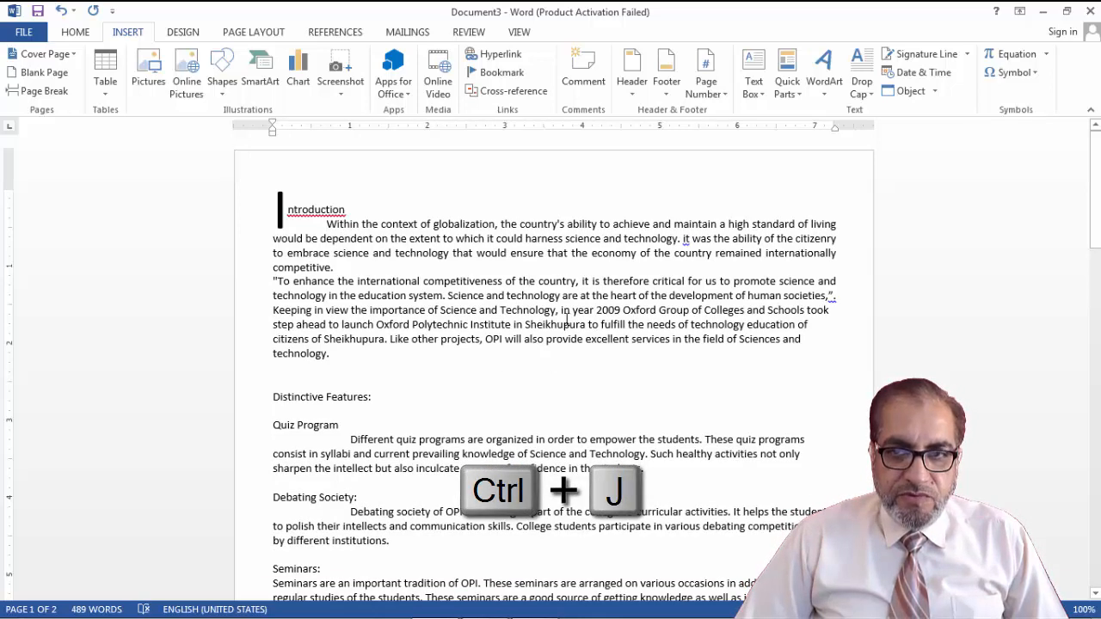
left_click(558, 337)
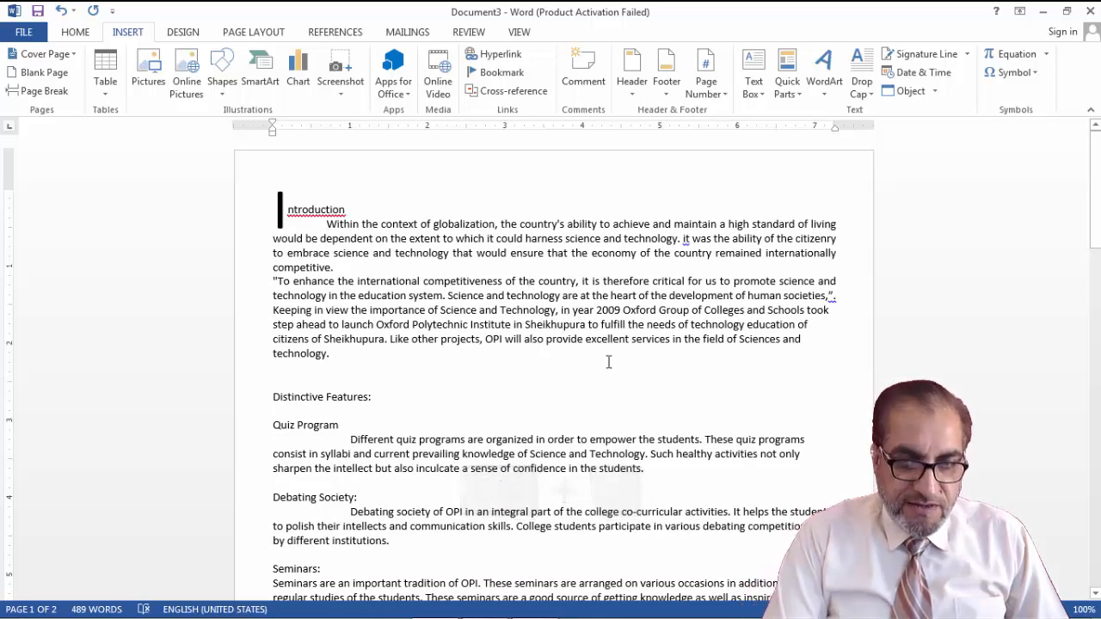
key("ctrl+j")
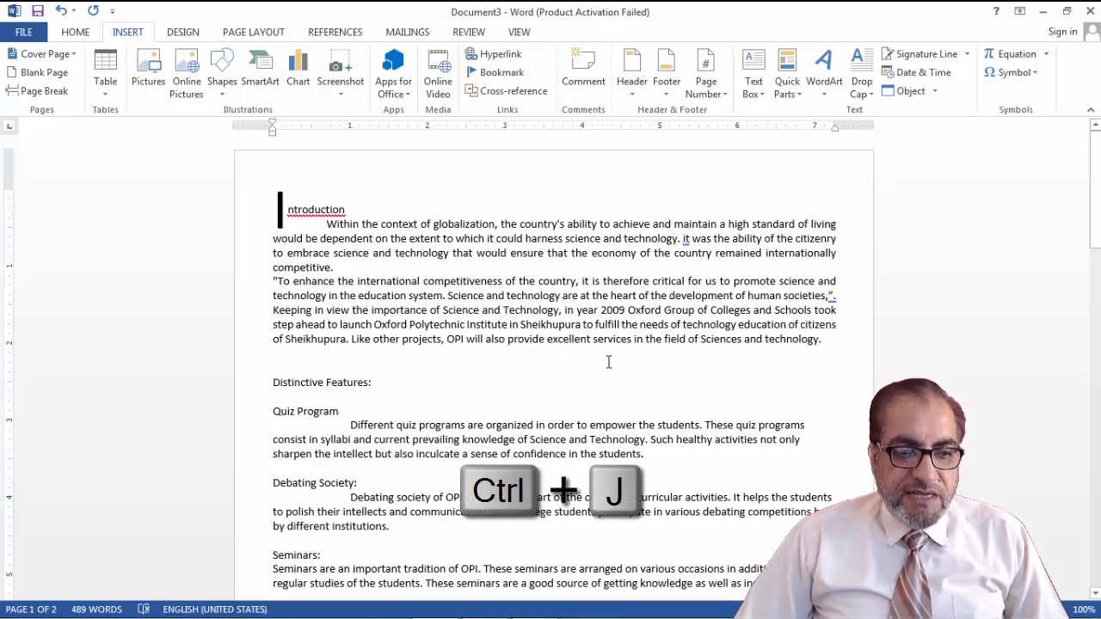
Indent the first lines of the second and third paragraphs of the Introduction
left_click(273, 284)
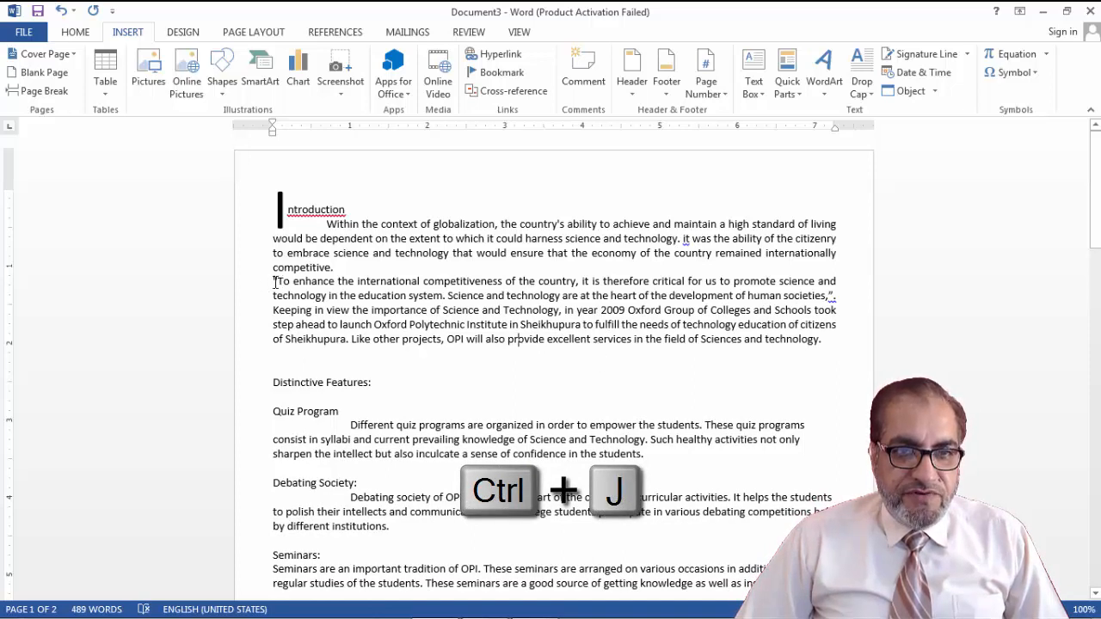
key("Tab")
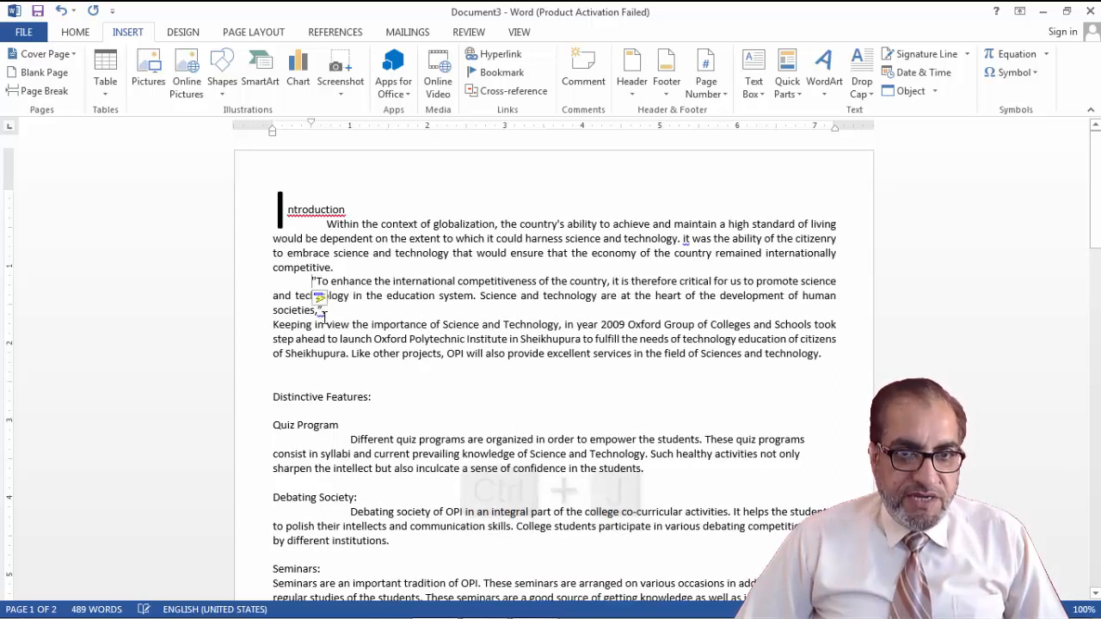
left_click(271, 326)
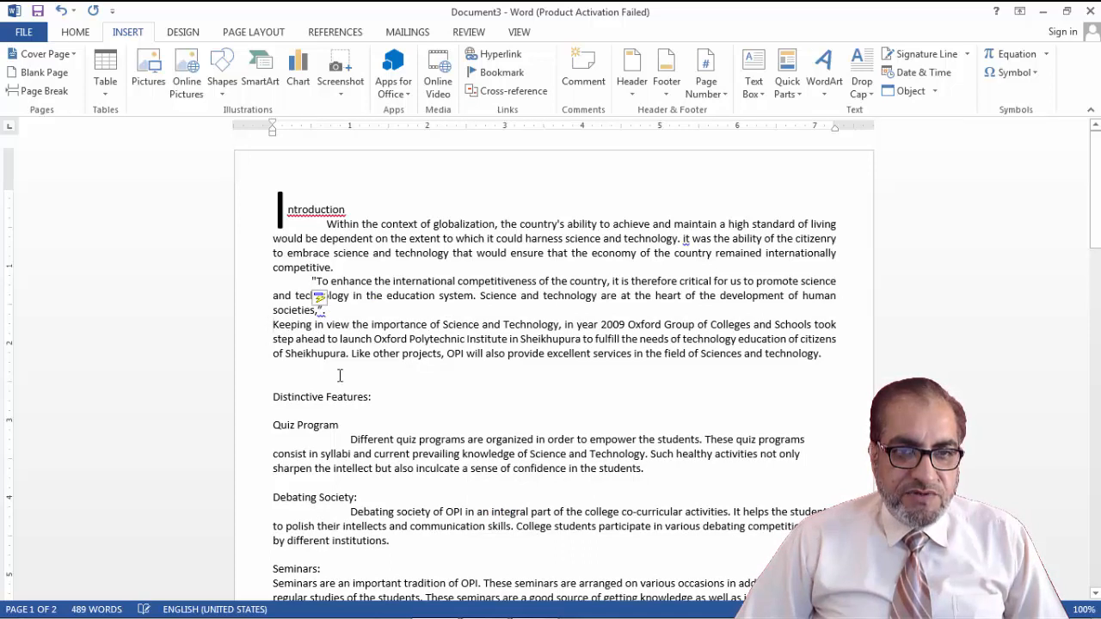
key("Tab")
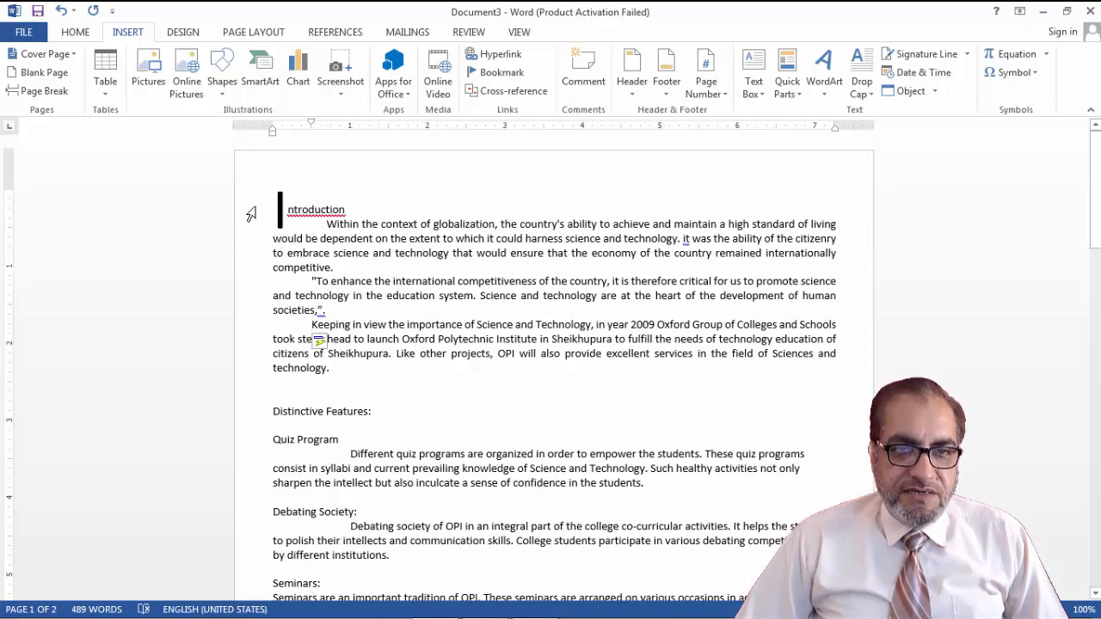
Set 1.5 line spacing for the Introduction heading text and its three paragraphs
left_click_drag(250, 211, 252, 373)
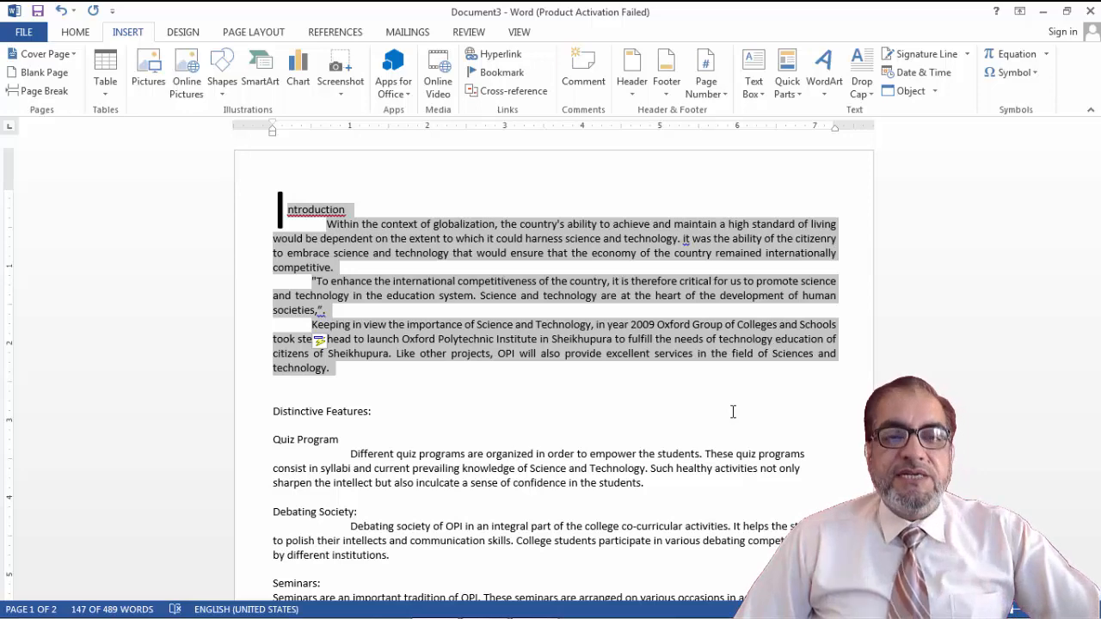
key("ctrl+5")
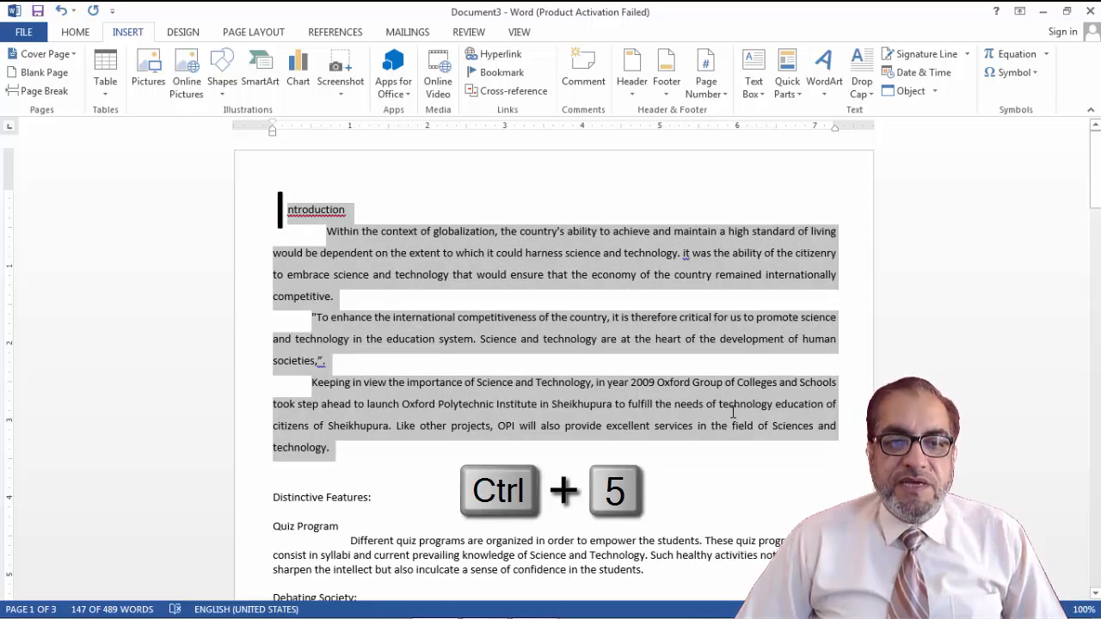
scroll(655, 454, "down", 3)
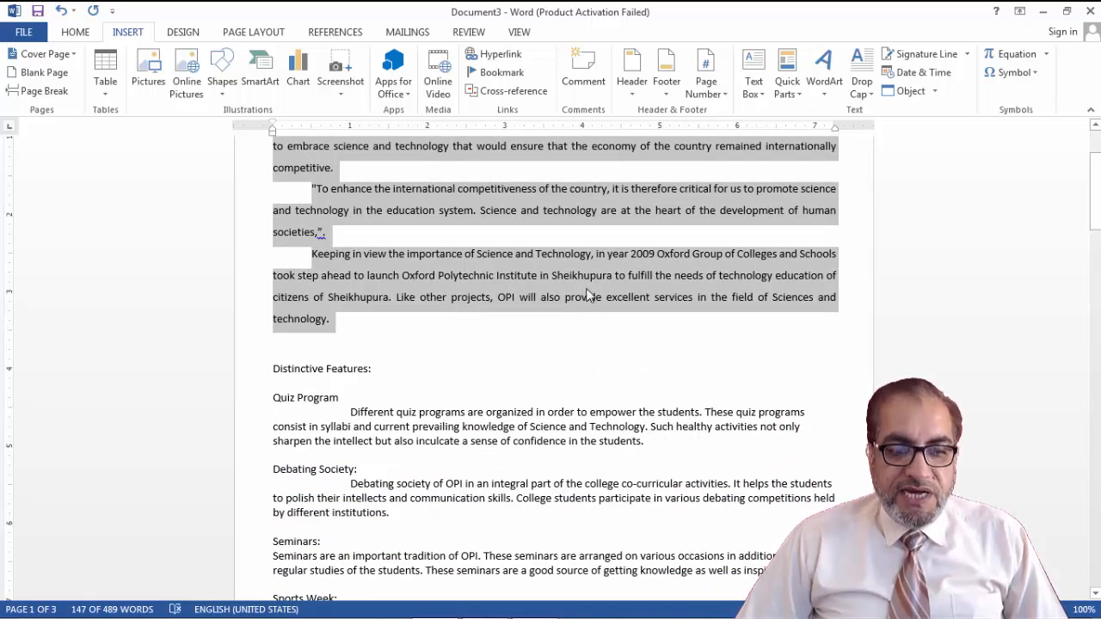
scroll(559, 286, "up", 3)
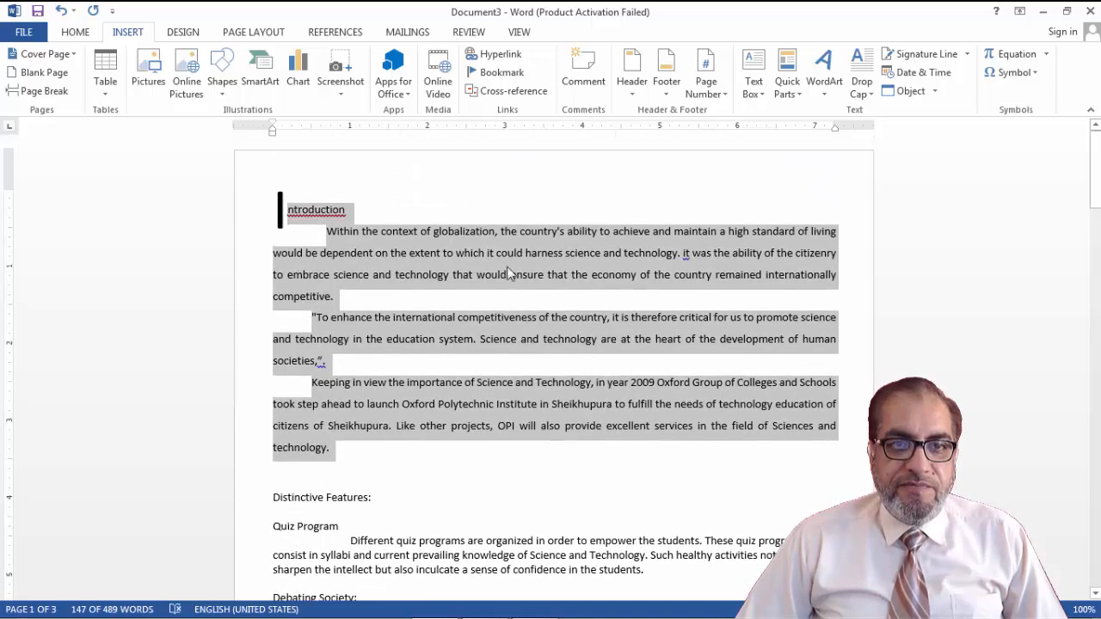
Set the font size of the selected Introduction text to 10
left_click(76, 35)
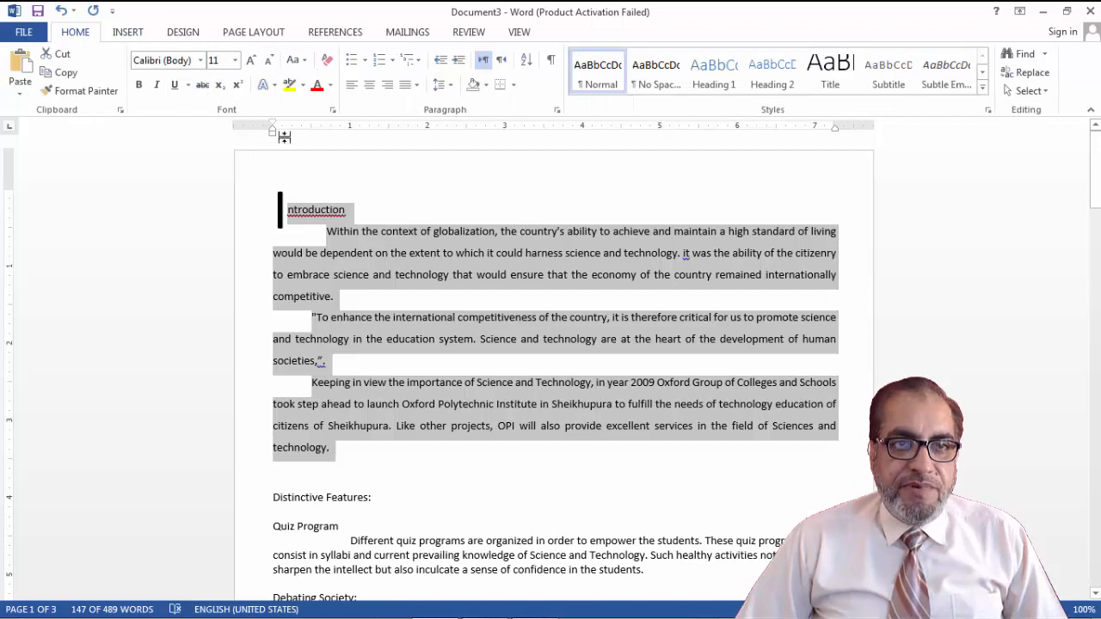
left_click(215, 61)
type("10")
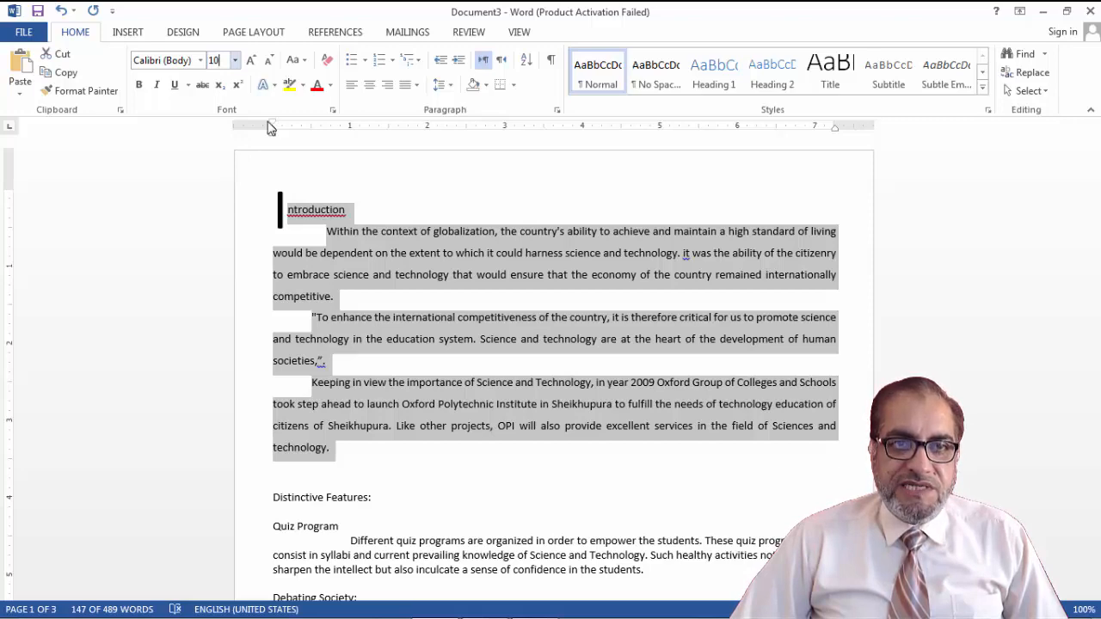
key("Return")
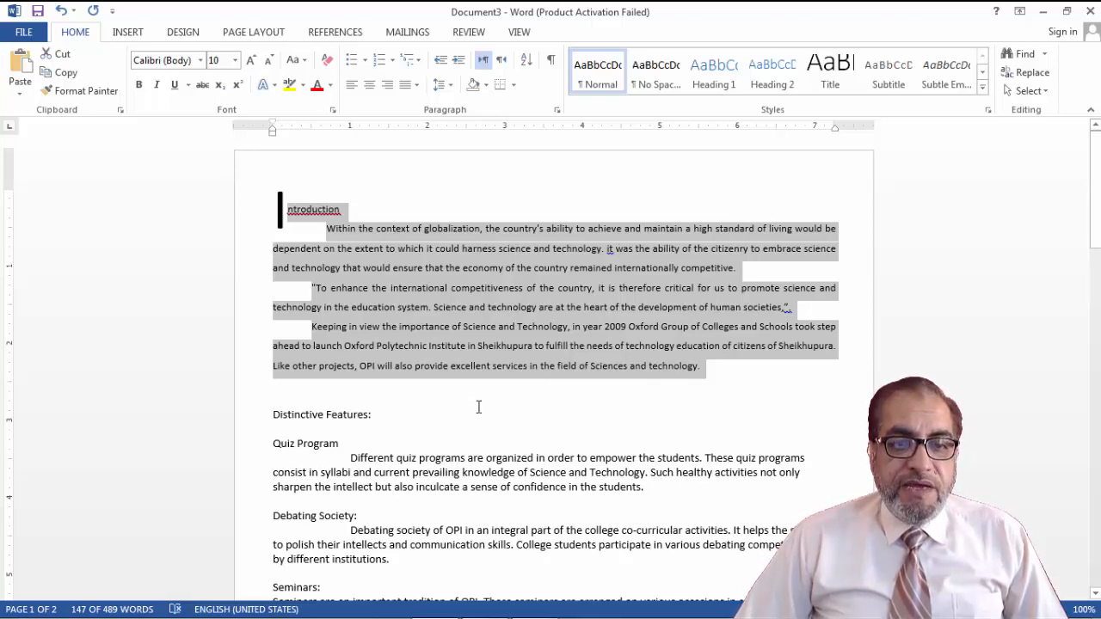
Apply a Dropped drop cap to the letter D of the "Distinctive Features:" heading
scroll(479, 407, "down", 3)
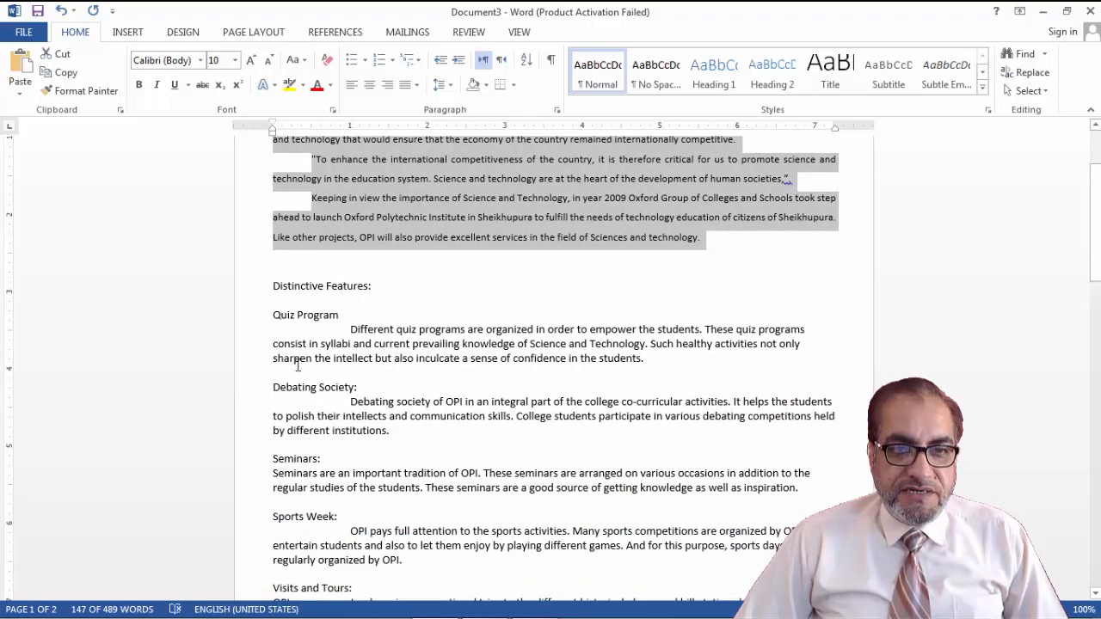
left_click(274, 287)
key("shift+Right")
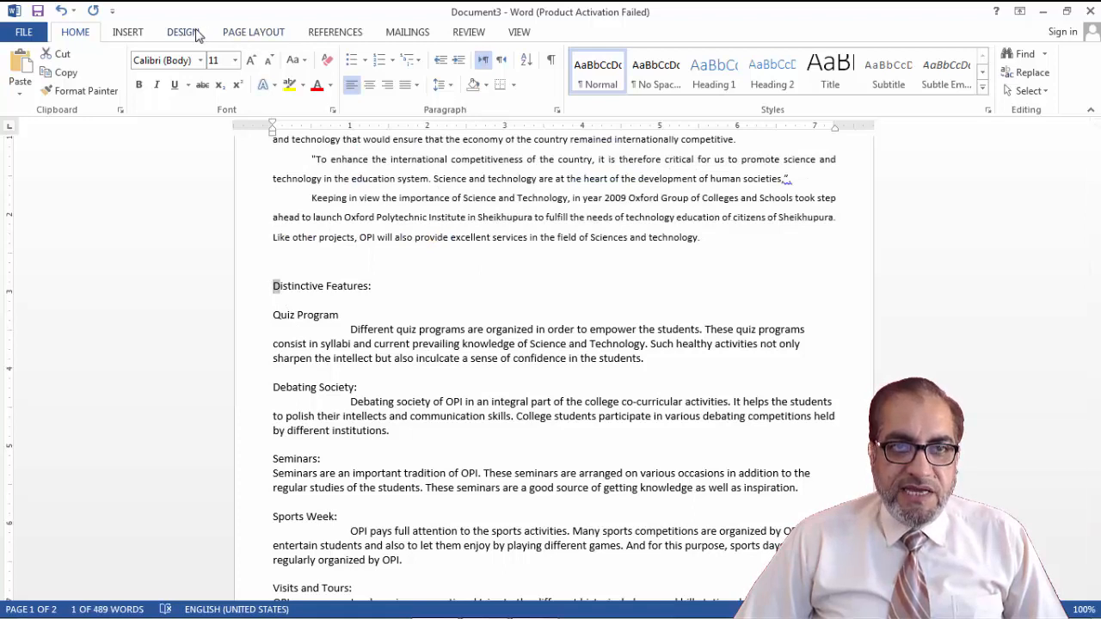
left_click(139, 34)
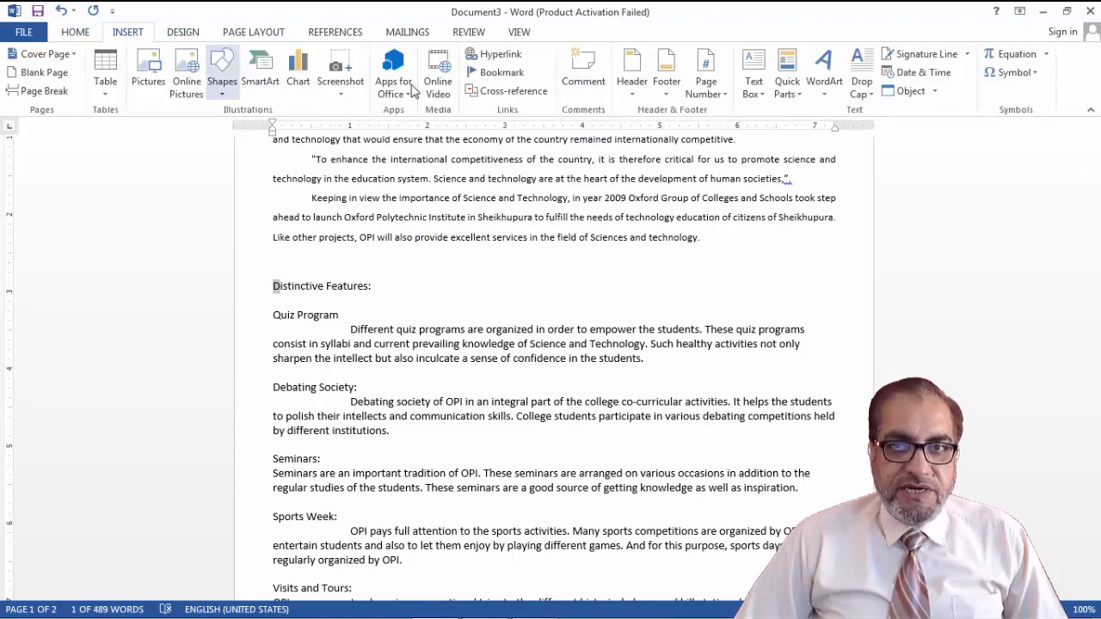
left_click(862, 96)
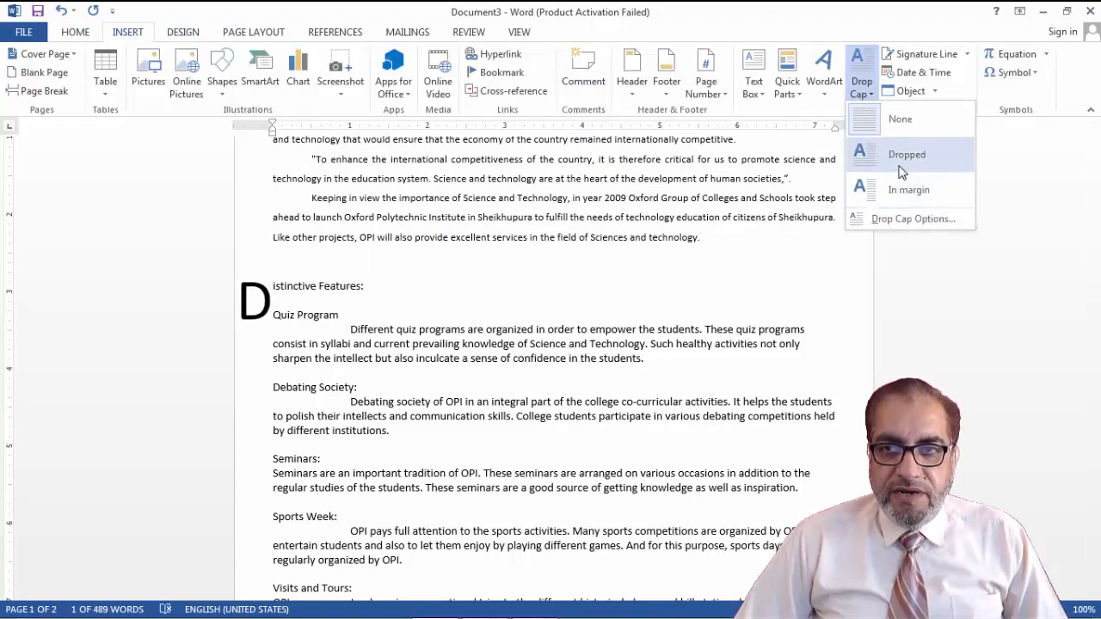
left_click(903, 156)
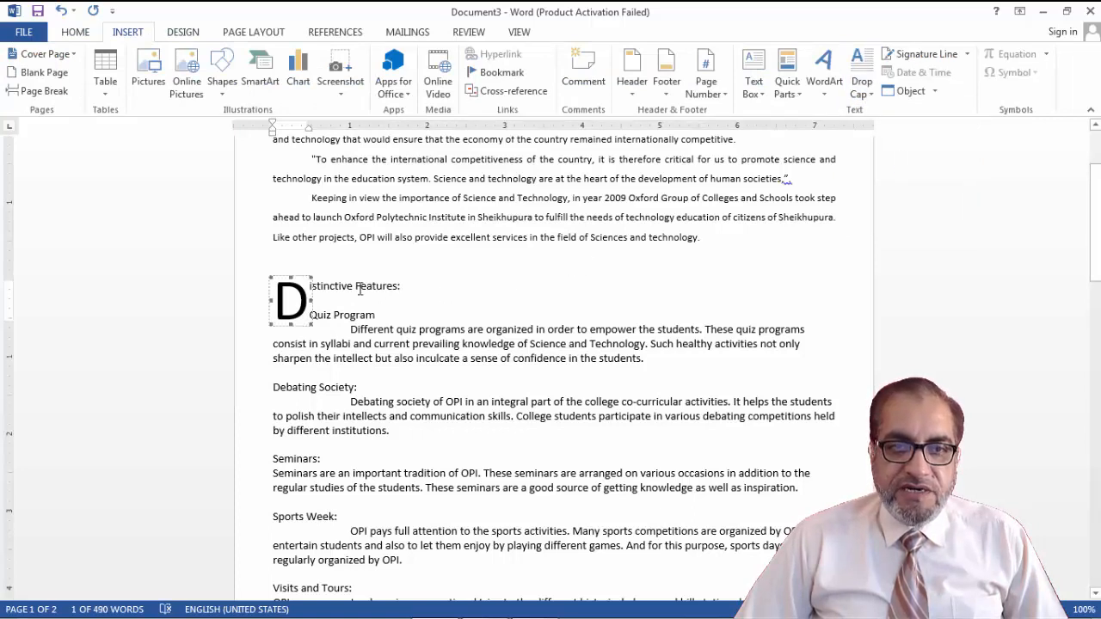
left_click(404, 336)
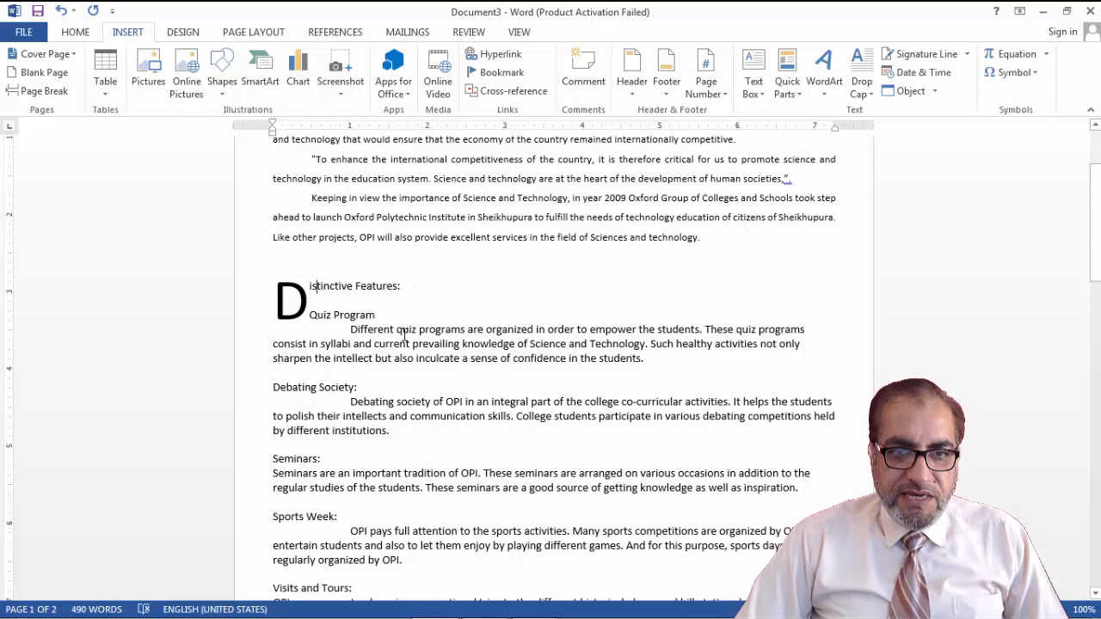
Insert line breaks before the "istinctive Features:" text so it sits lower beside the drop cap D
key("Return")
key("Return")
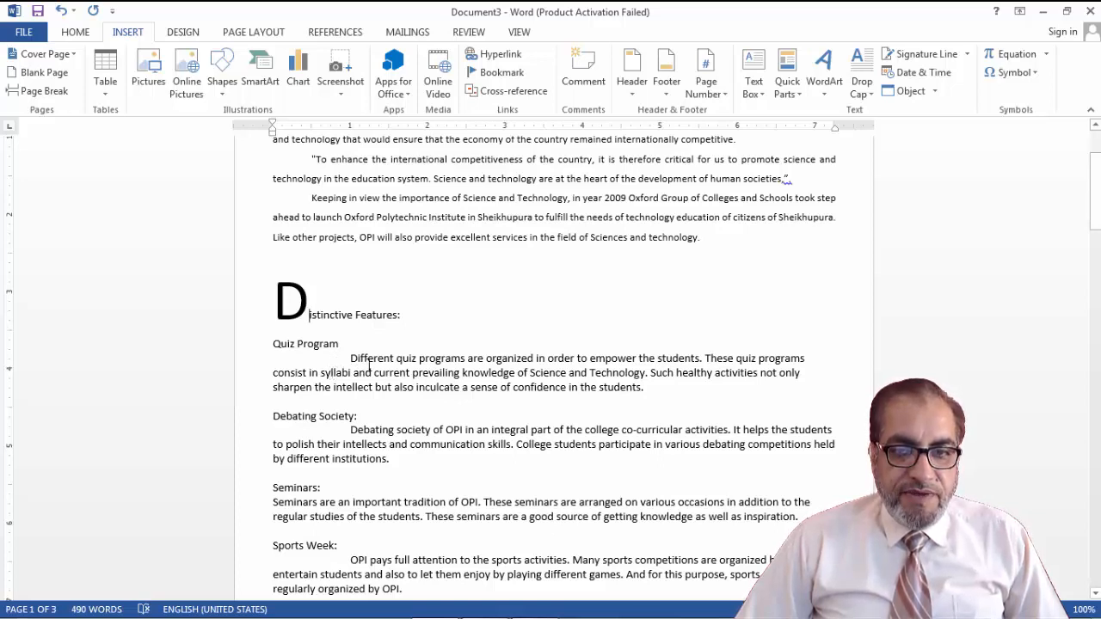
Justify all the text from the Quiz Program heading through the closing Air-conditioned Classrooms paragraph
left_click_drag(244, 349, 664, 539)
key("ctrl+j")
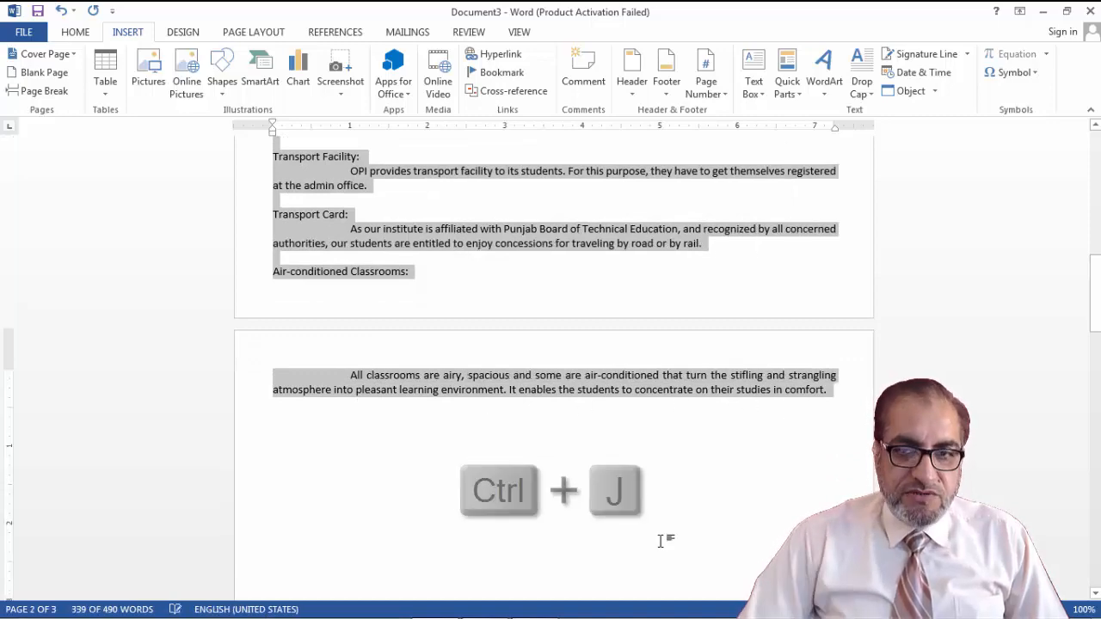
scroll(663, 538, "up", 10)
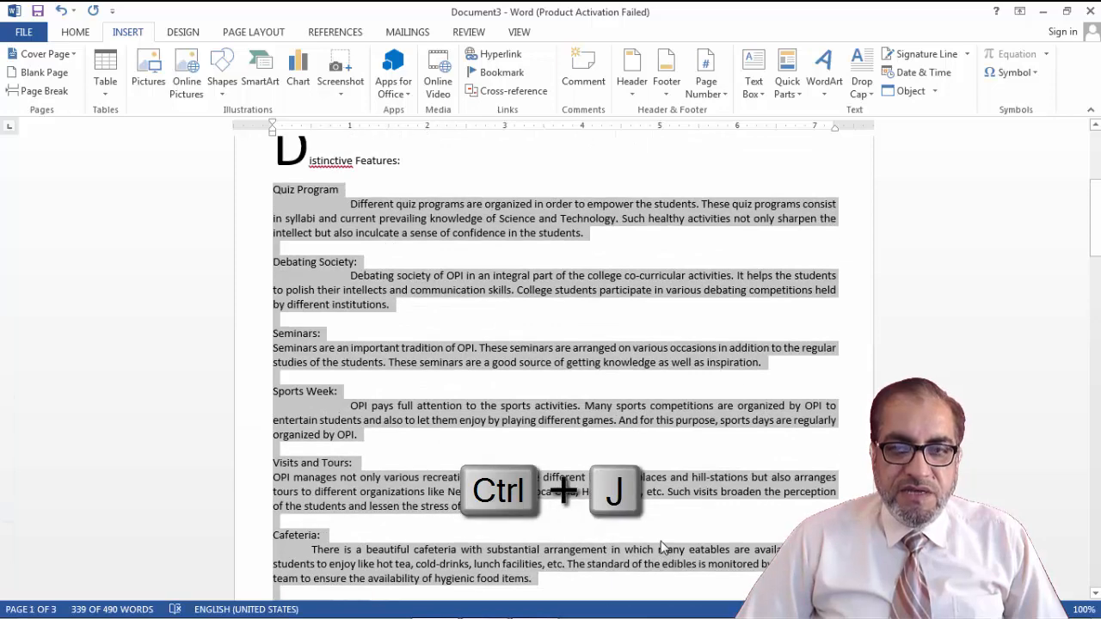
scroll(663, 547, "up", 3)
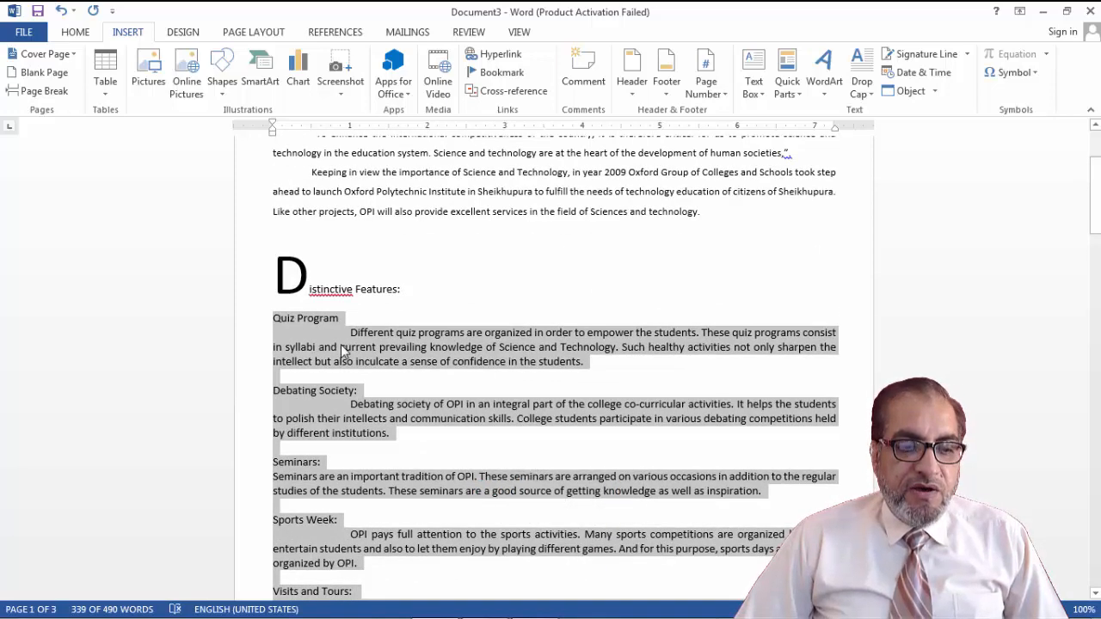
Make the Quiz Program heading bold
left_click(292, 328)
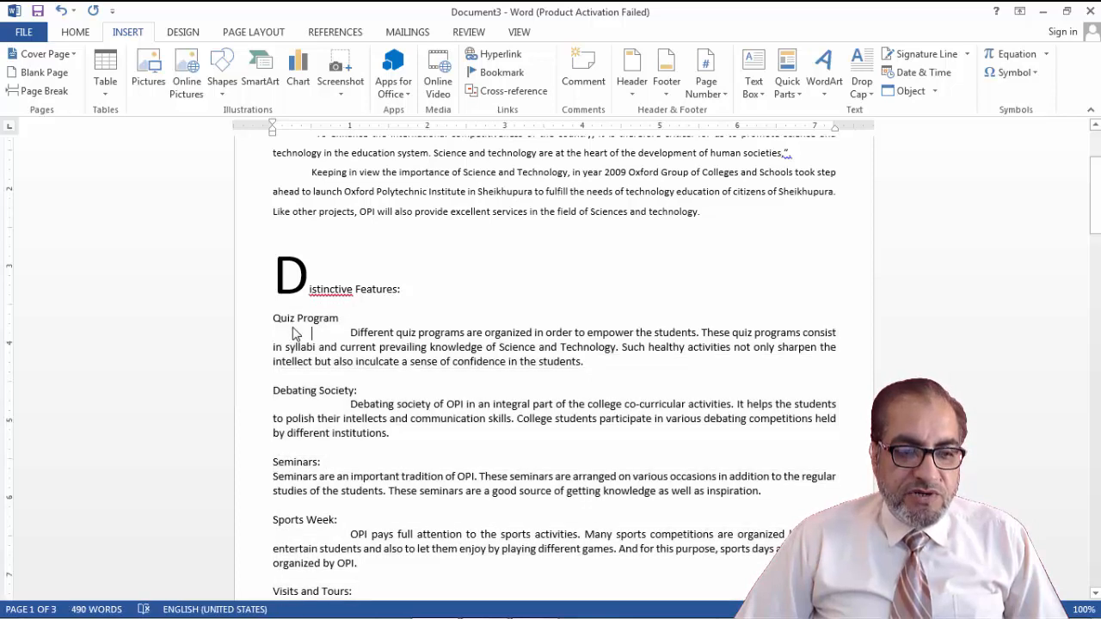
left_click_drag(275, 319, 344, 320)
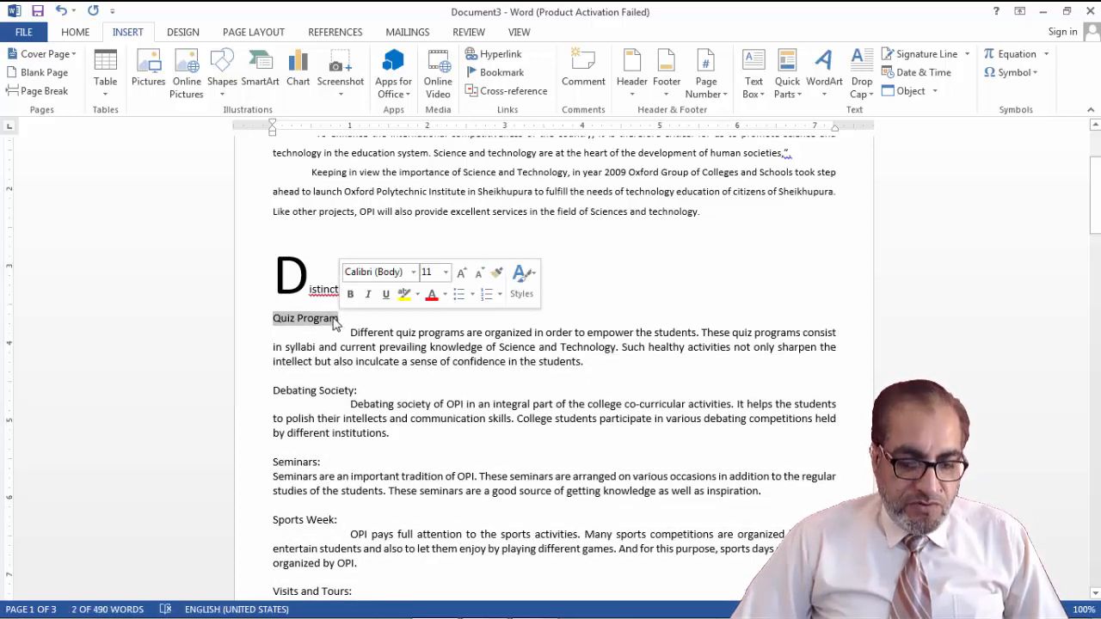
key("ctrl+b")
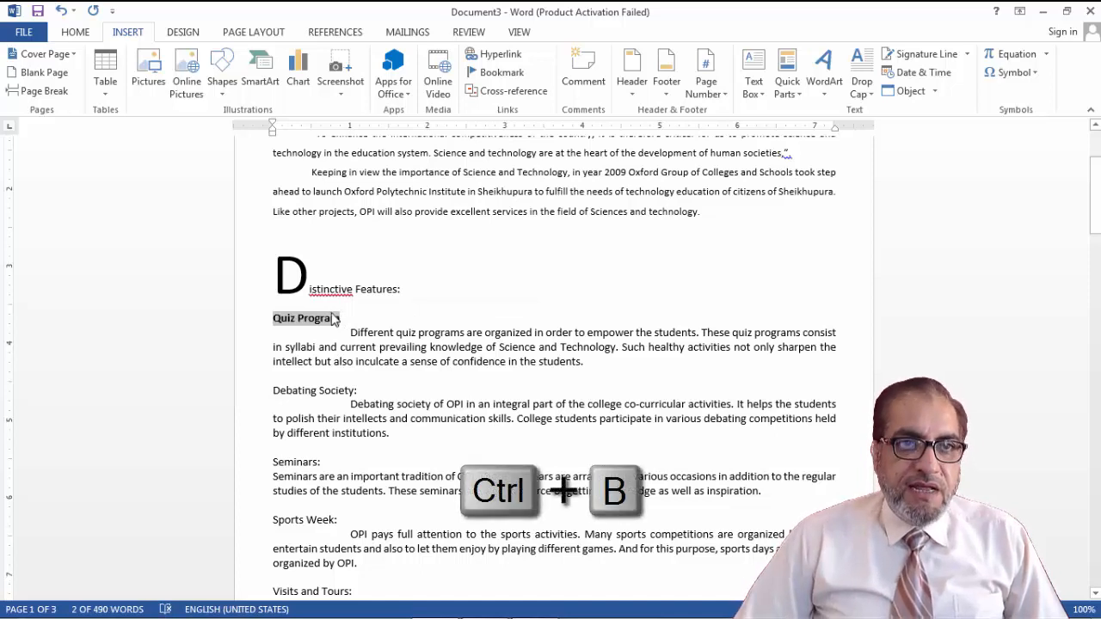
Copy the Quiz Program heading's format with Format Painter onto the Debating Society, Seminars, Sports Week and Visits and Tours headings
left_click(77, 33)
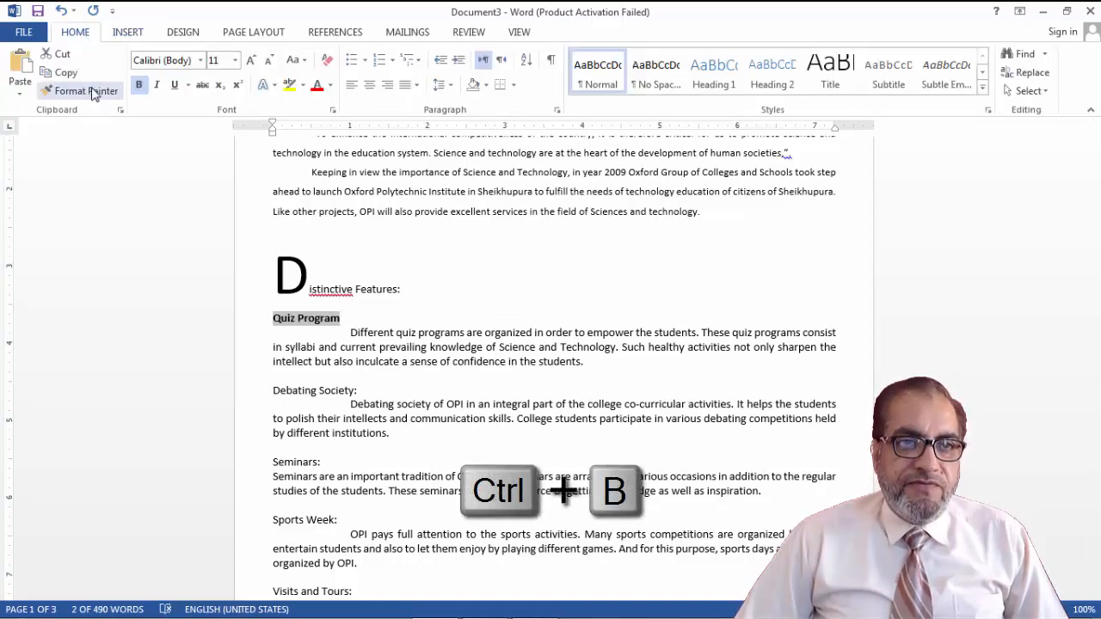
left_click(92, 91)
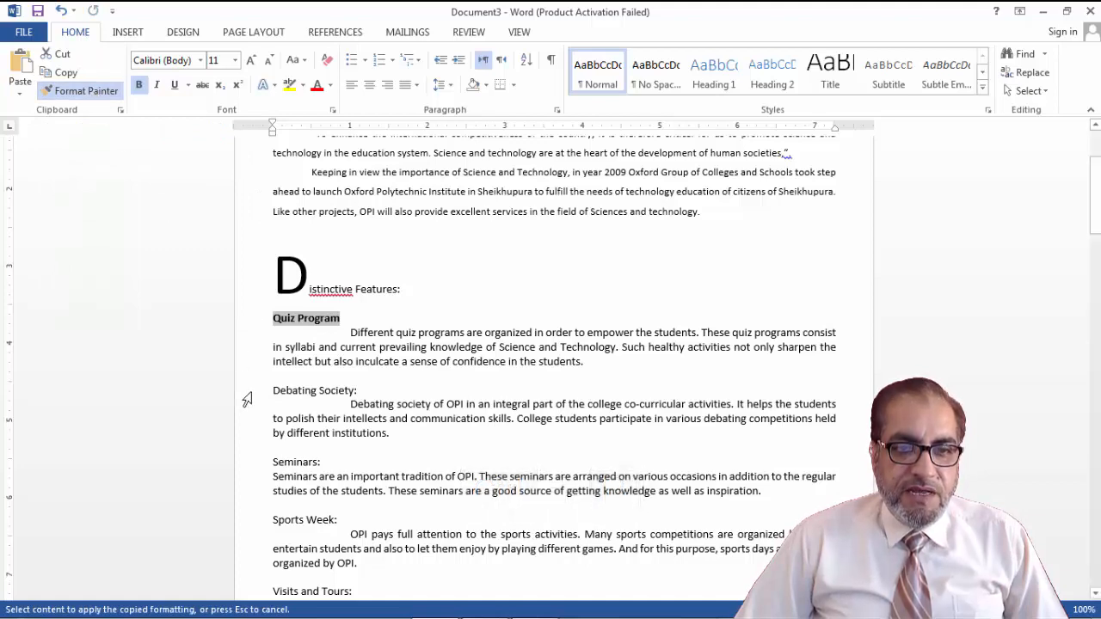
left_click(247, 398)
scroll(247, 399, "down", 1)
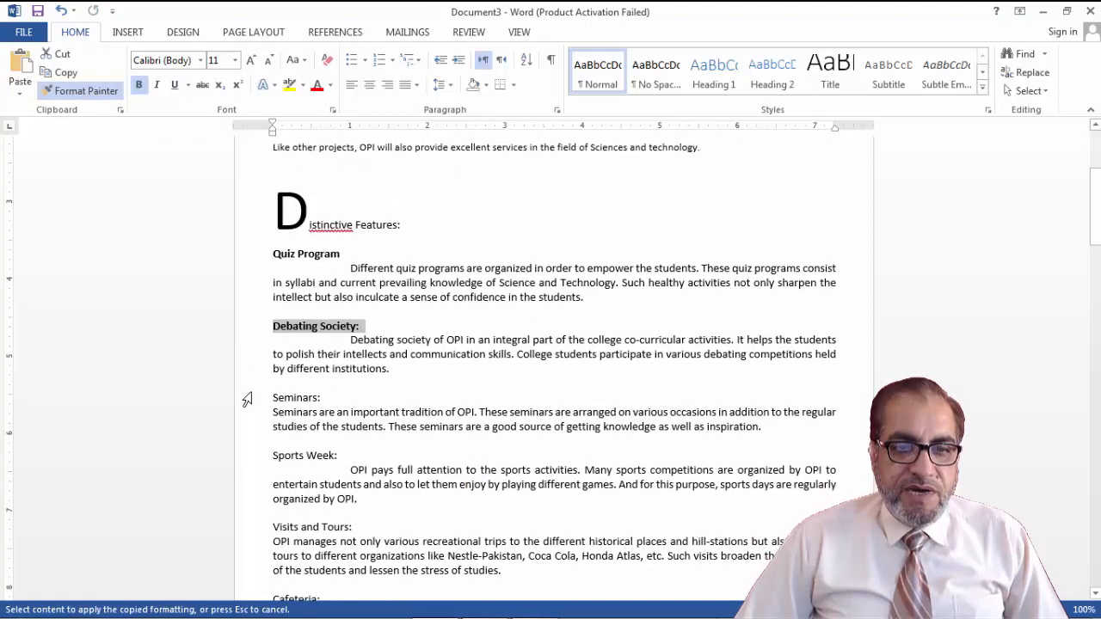
left_click(250, 401)
left_click(252, 457)
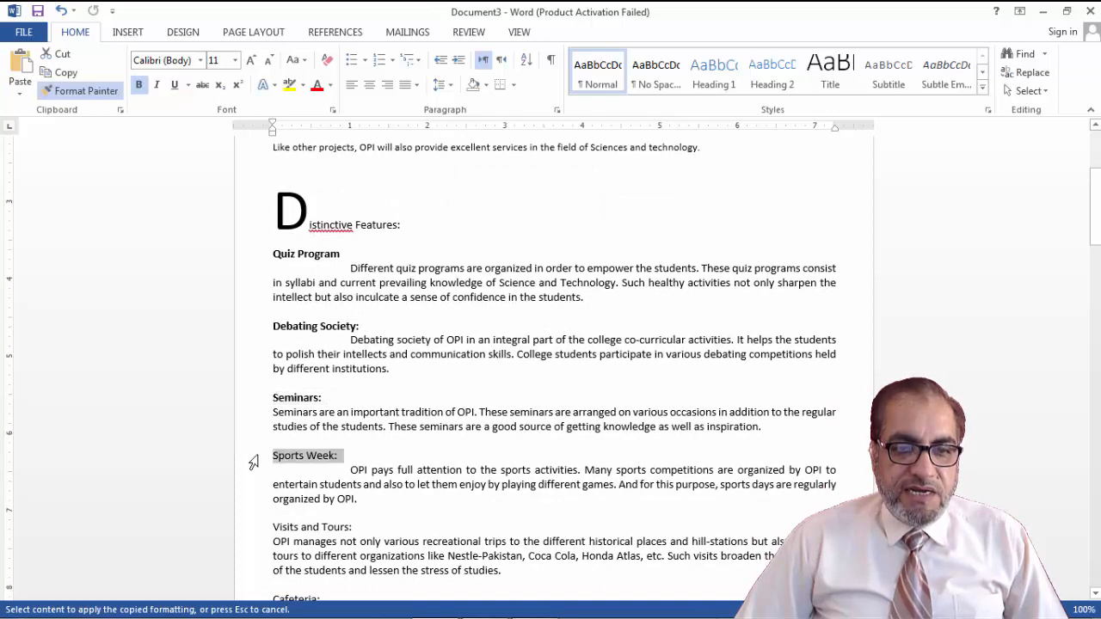
left_click(248, 529)
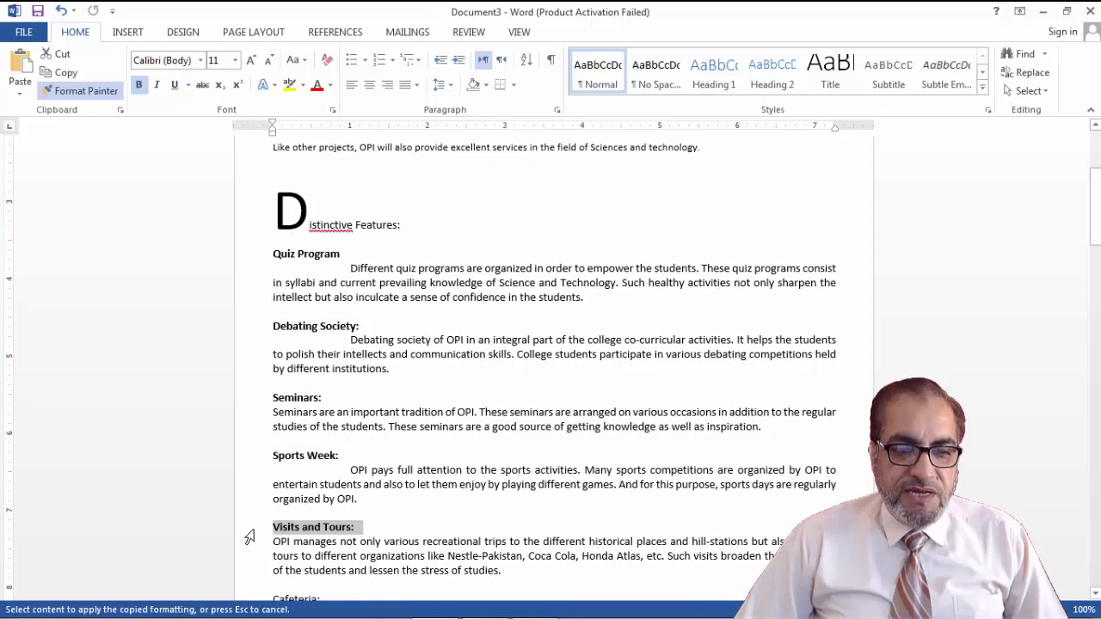
Apply the copied bold heading format to Cafeteria, Transport Facility, Transport Card and Air-conditioned Classrooms, and end Format Painter
scroll(245, 482, "down", 3)
left_click(248, 410)
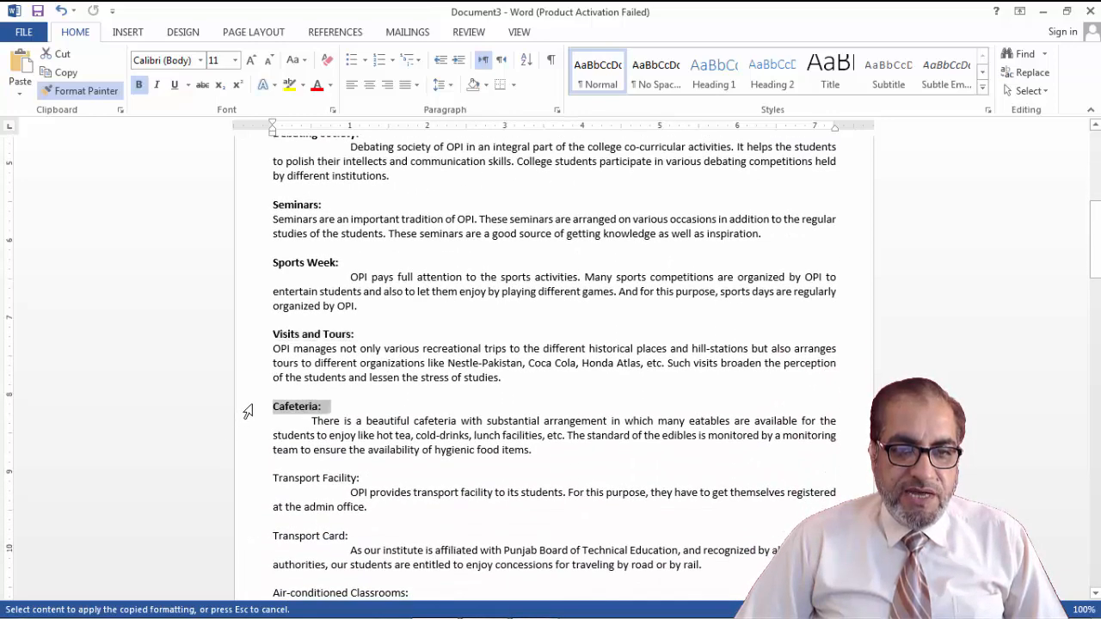
left_click(250, 484)
scroll(249, 486, "down", 2)
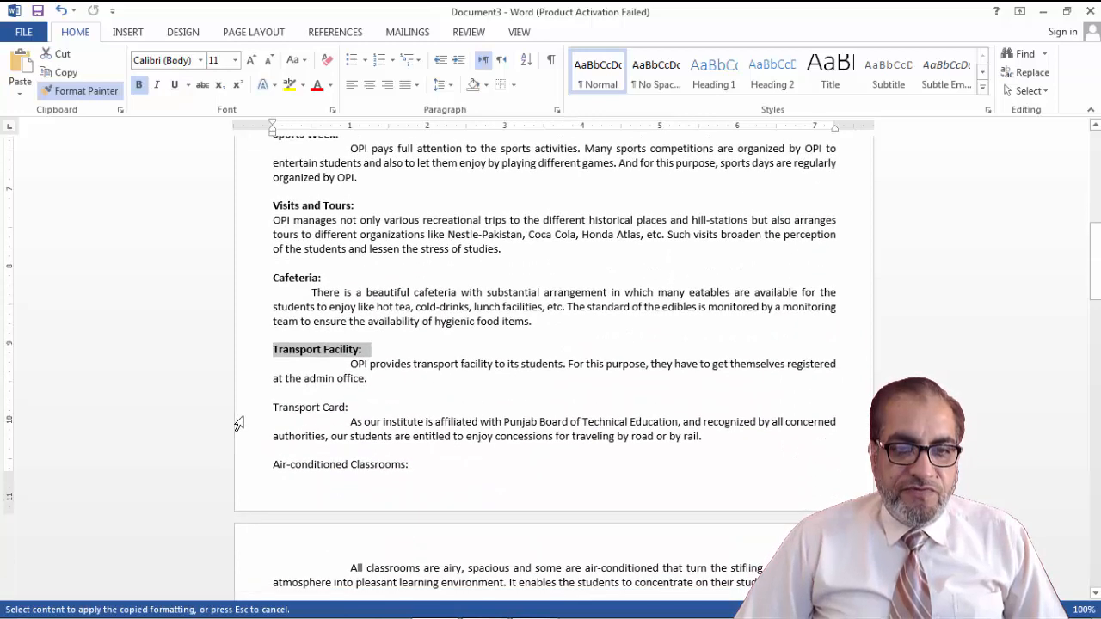
left_click(248, 415)
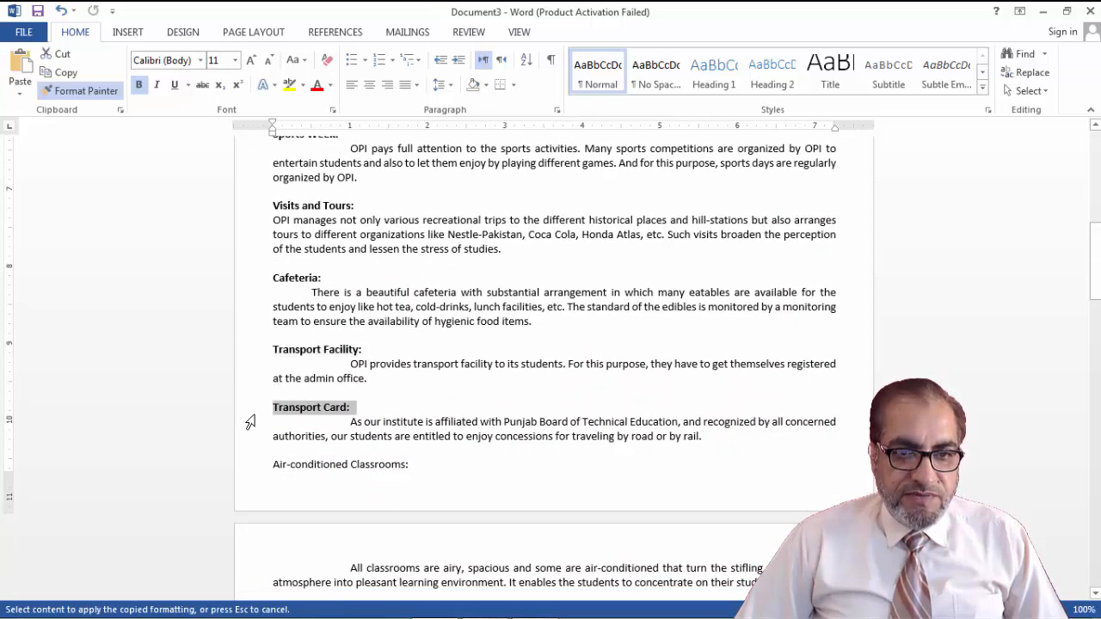
left_click(247, 464)
scroll(247, 468, "down", 1)
scroll(247, 471, "down", 2)
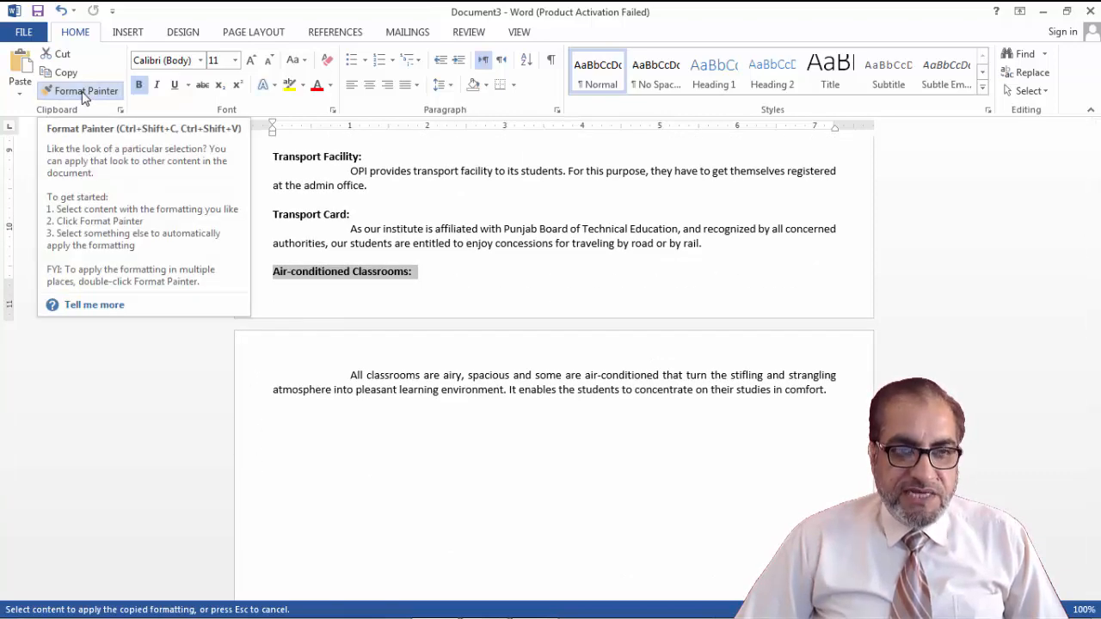
left_click(83, 93)
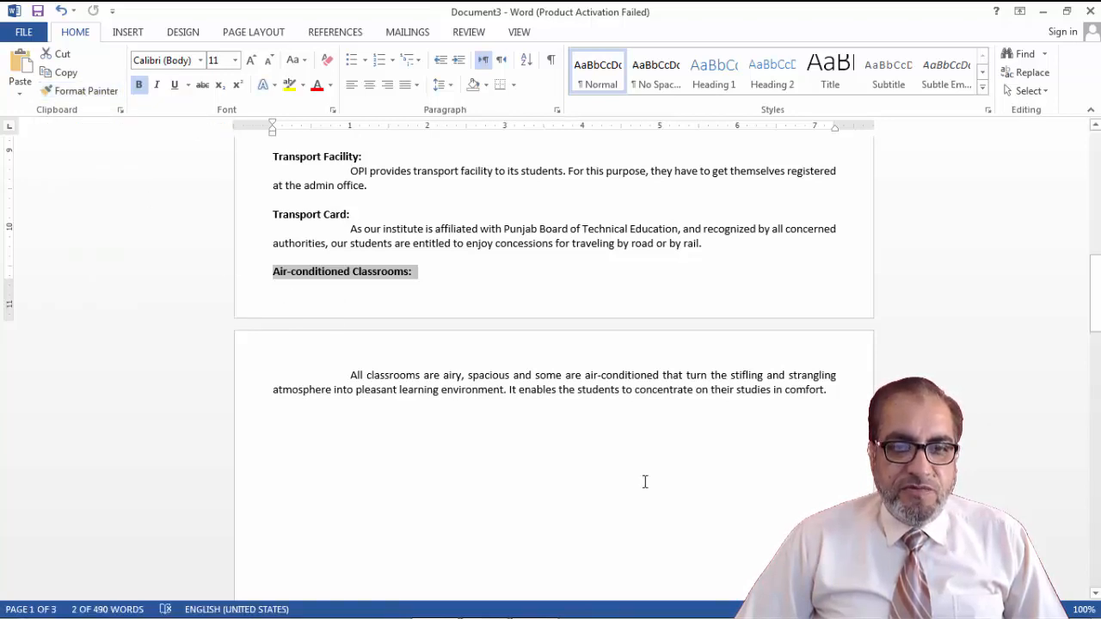
Remove the trailing space at the end of the last paragraph and start a new line after it
left_click(842, 386)
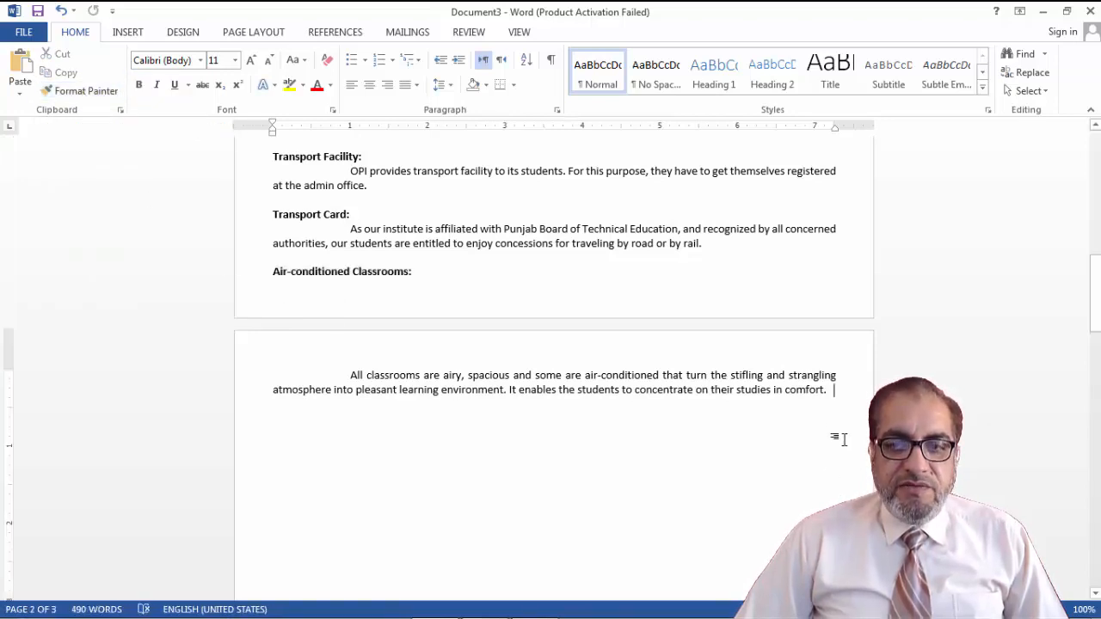
key("BackSpace")
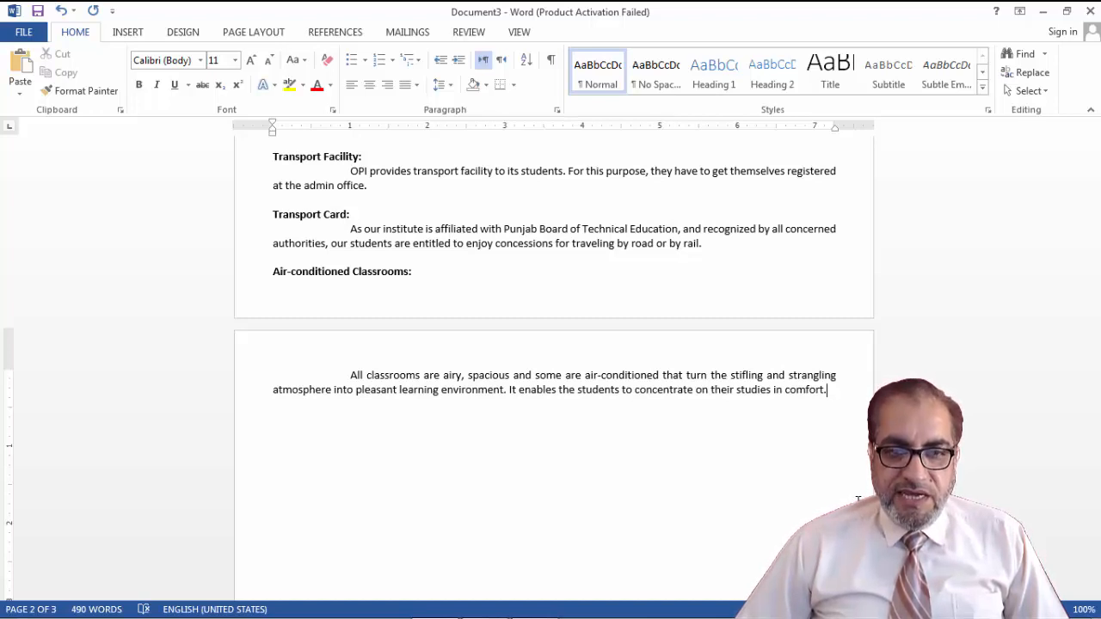
key("Return")
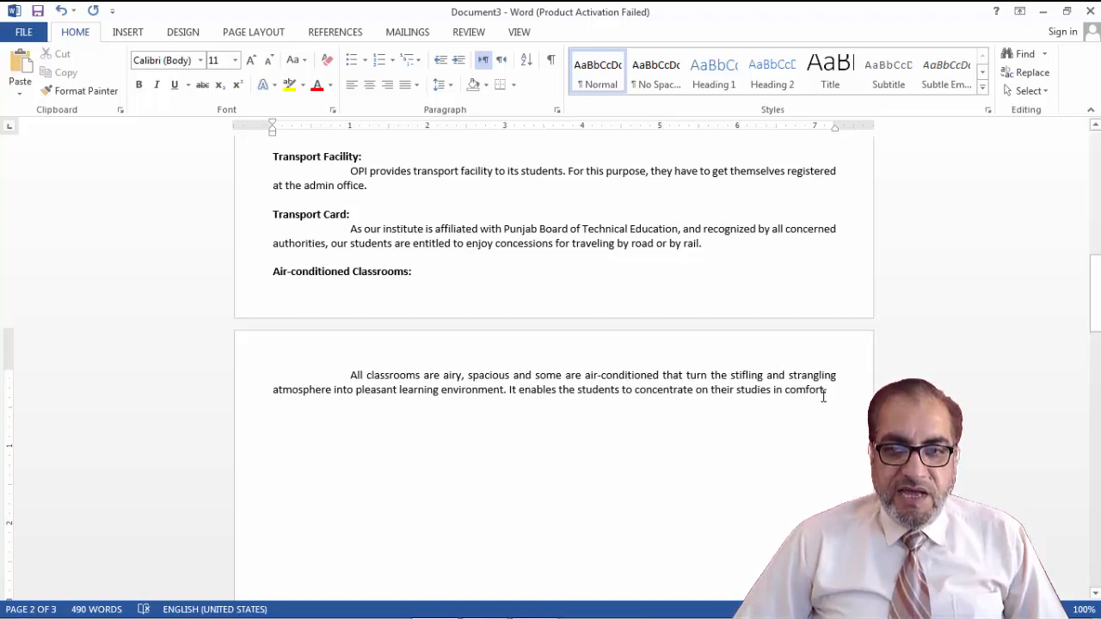
left_click_drag(826, 390, 286, 250)
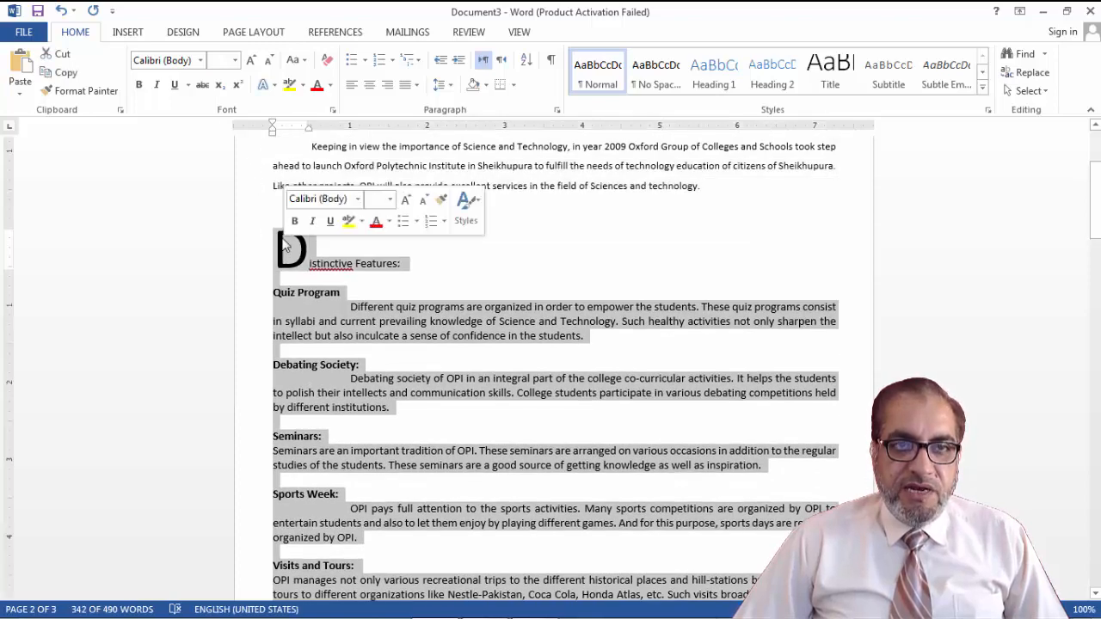
left_click(250, 37)
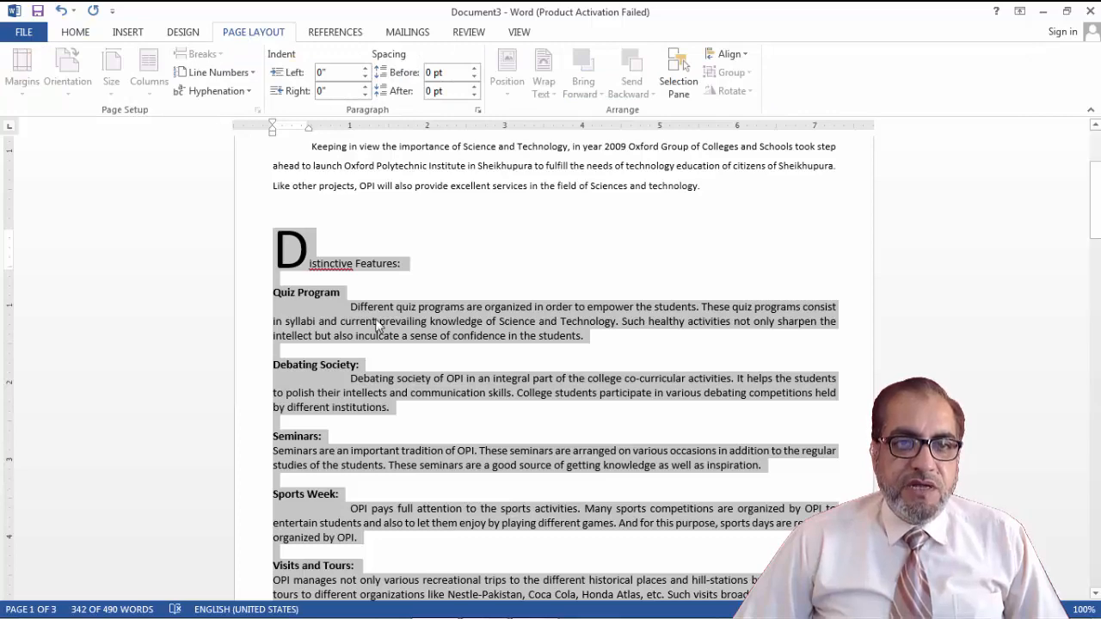
scroll(405, 369, "down", 10)
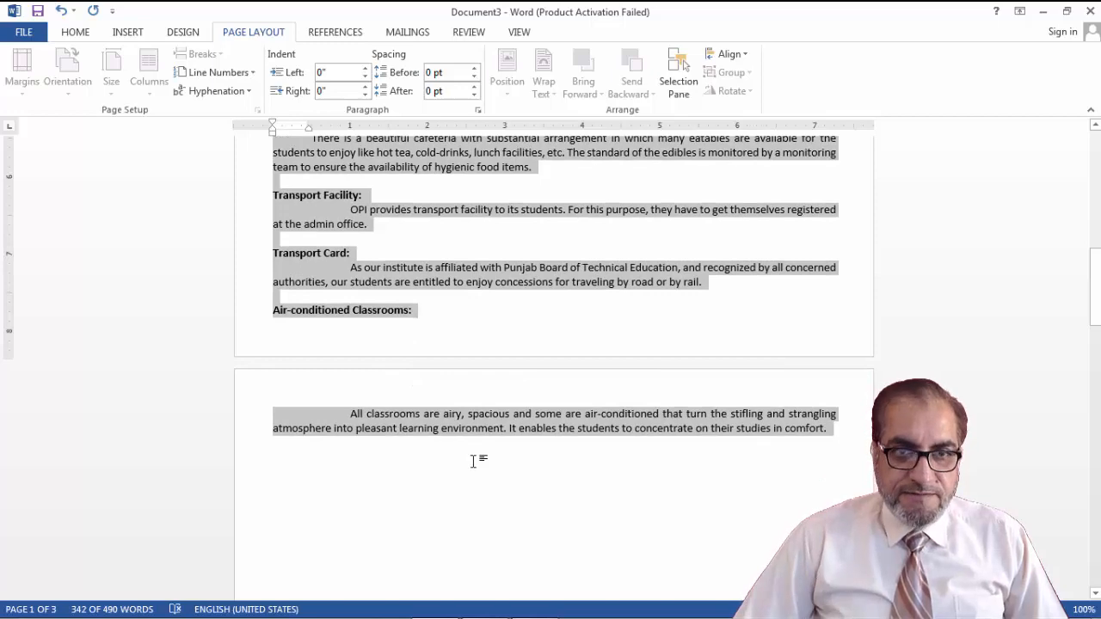
scroll(471, 465, "up", 7)
scroll(472, 469, "up", 5)
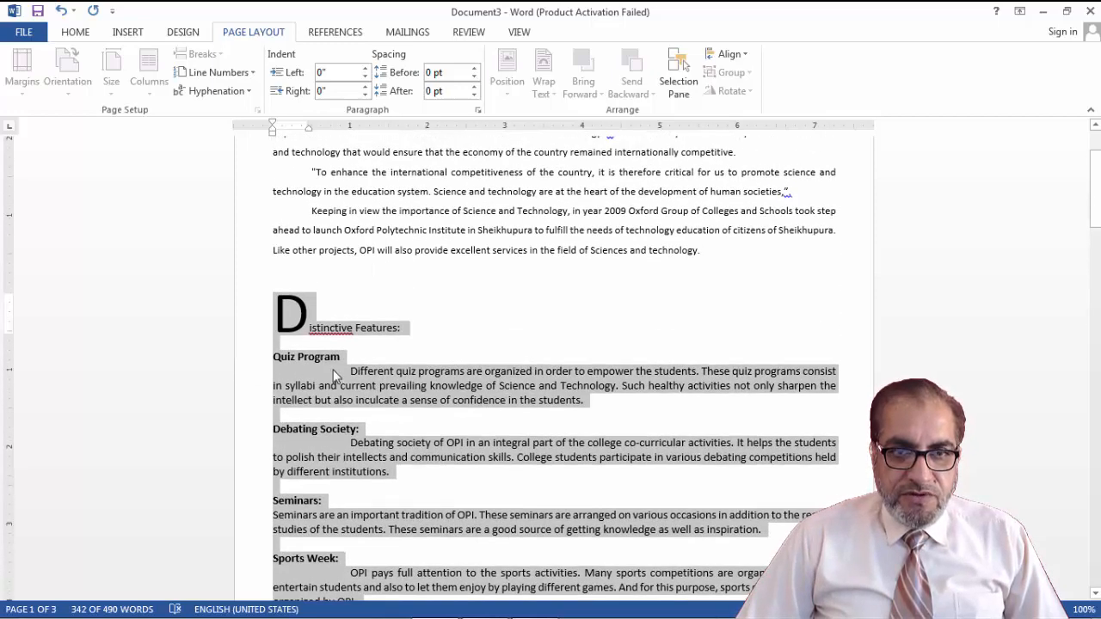
left_click(318, 348)
Lay out the text from the Quiz Program heading to the document's last sentence in two columns
left_click_drag(265, 355, 808, 507)
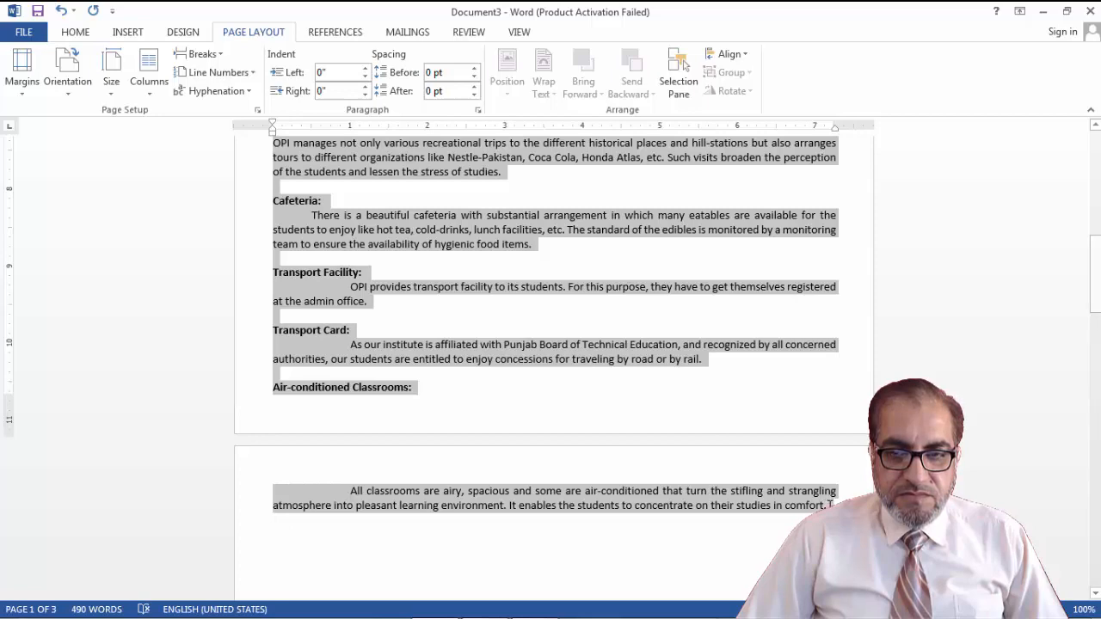
left_click(150, 90)
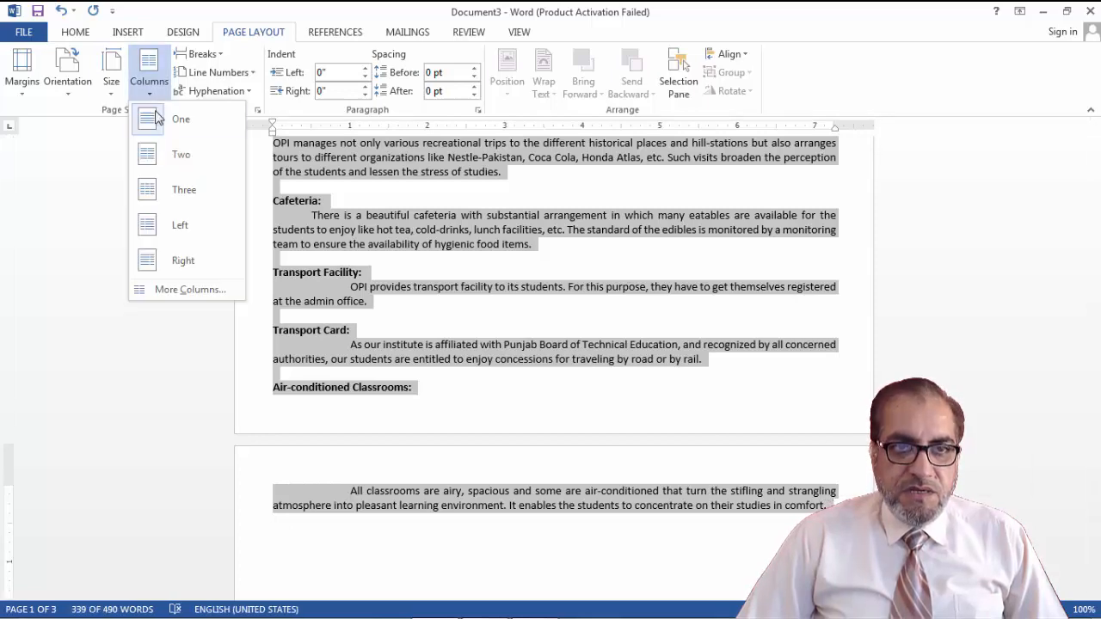
left_click(176, 158)
scroll(402, 417, "up", 10)
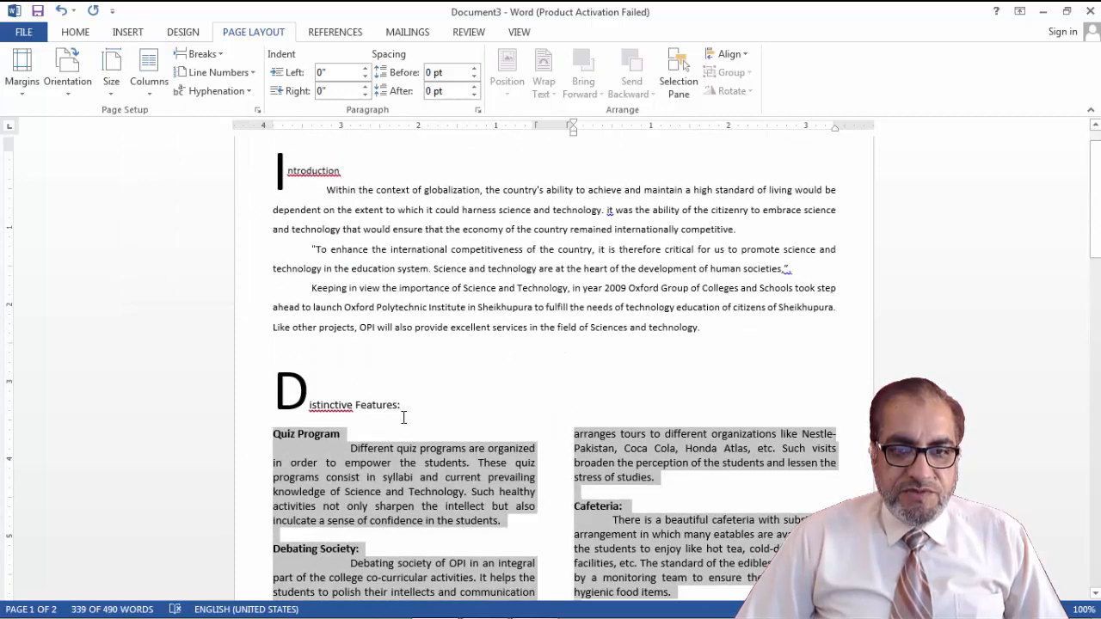
scroll(406, 416, "down", 5)
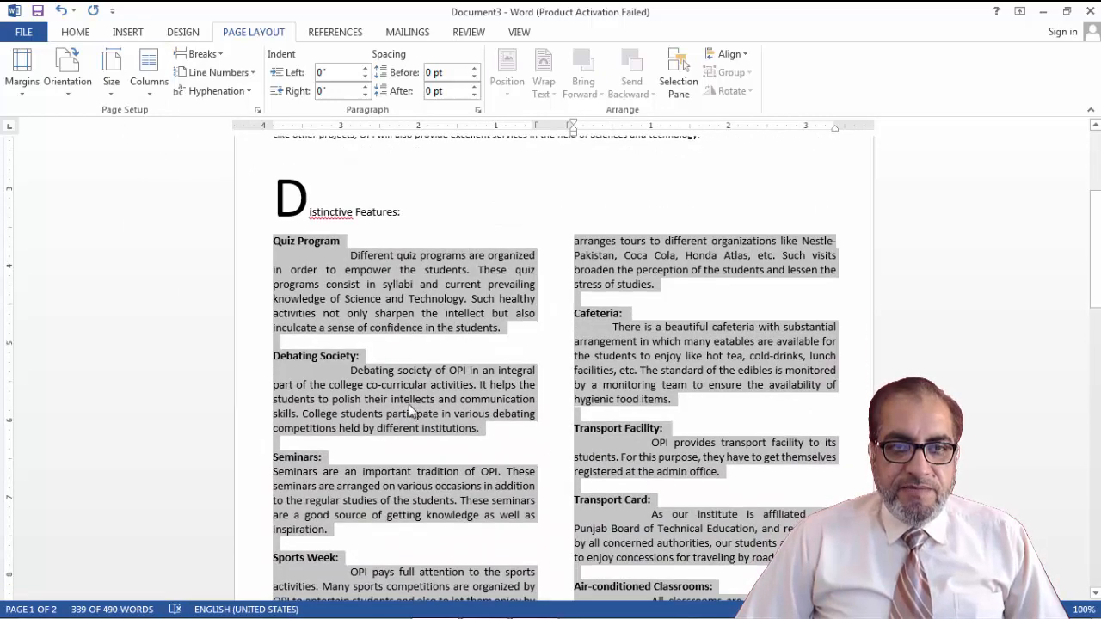
Remove the drop cap from the "Distinctive Features:" heading by setting it to None
left_click(303, 185)
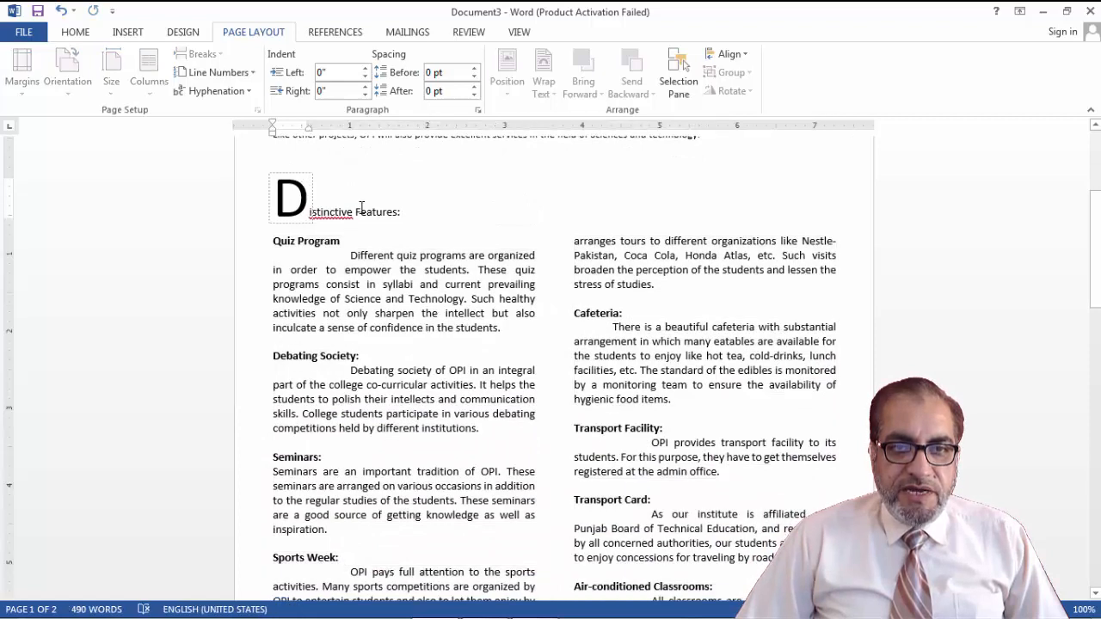
left_click(263, 198)
left_click(242, 187)
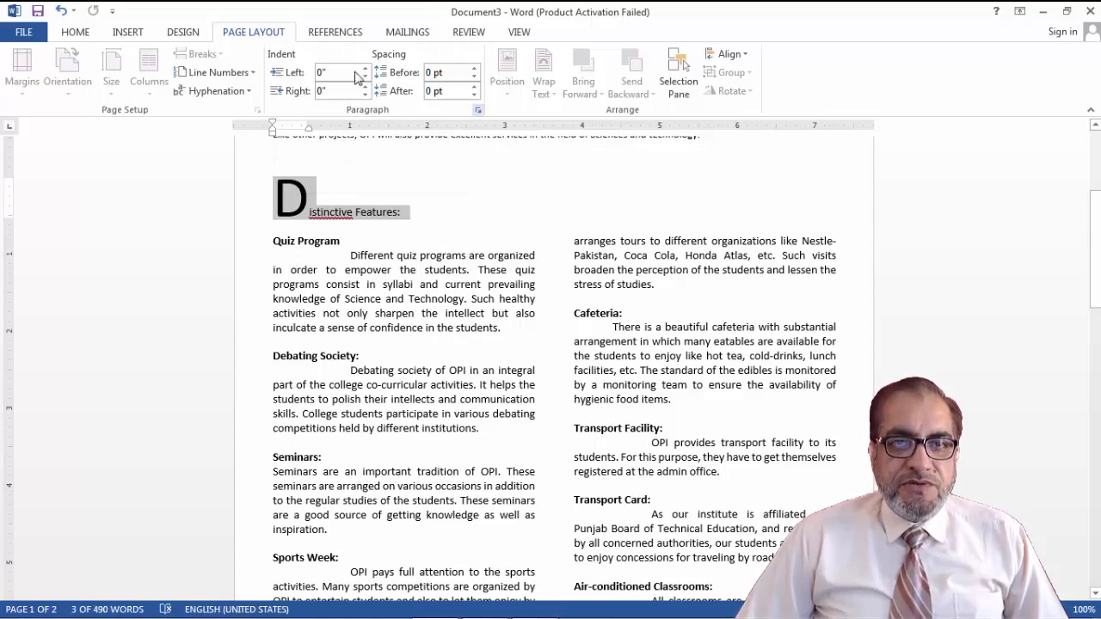
left_click(74, 35)
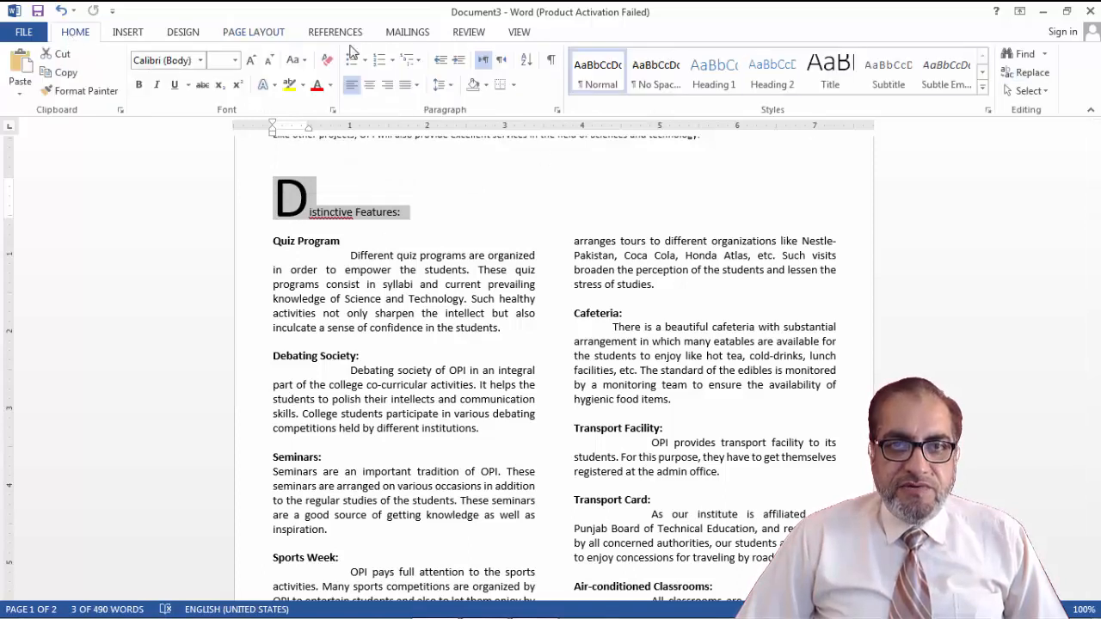
left_click(274, 39)
left_click(174, 38)
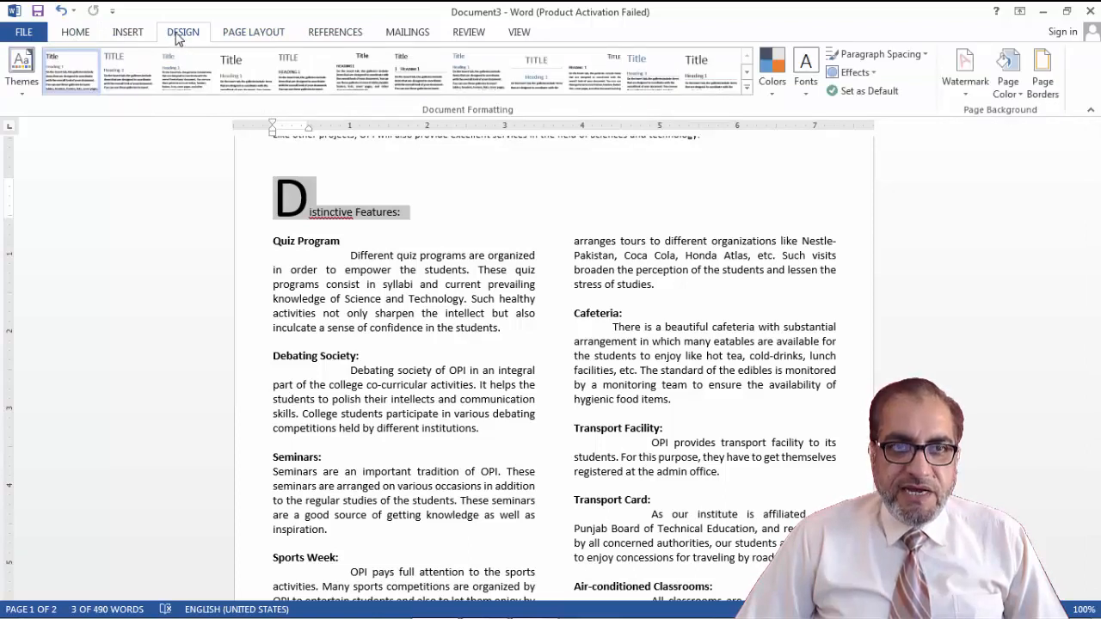
left_click(129, 34)
left_click(863, 95)
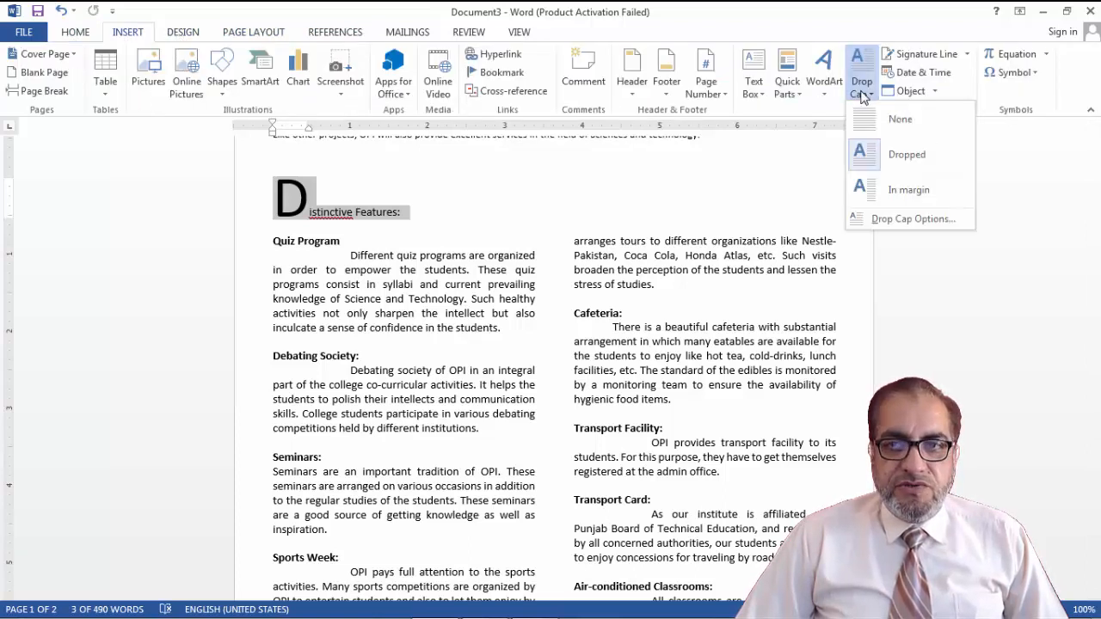
left_click(899, 116)
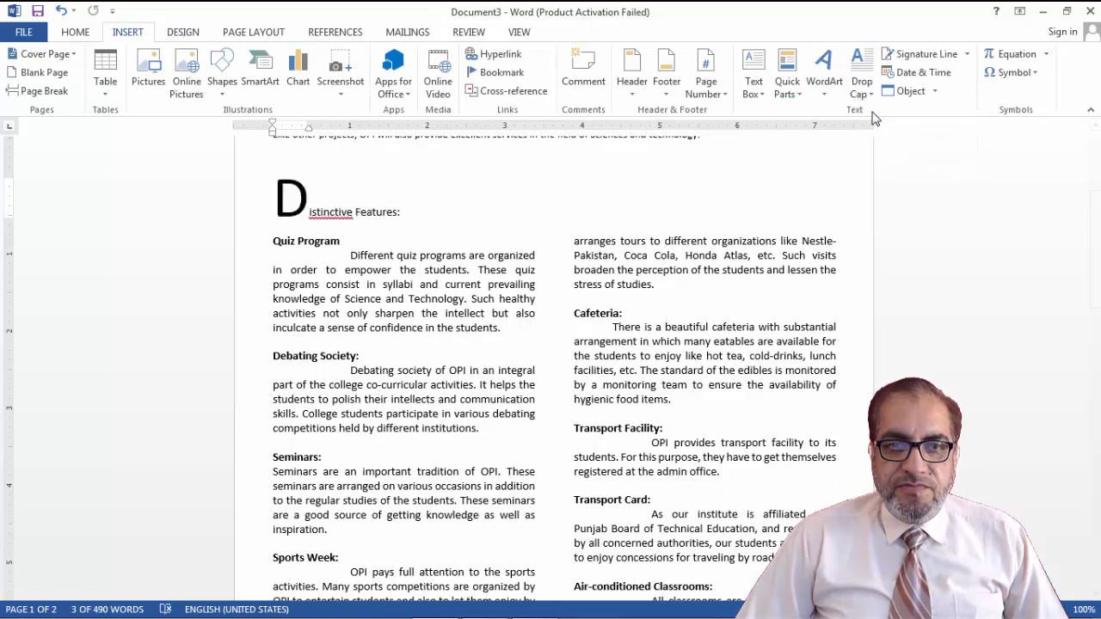
left_click(355, 230)
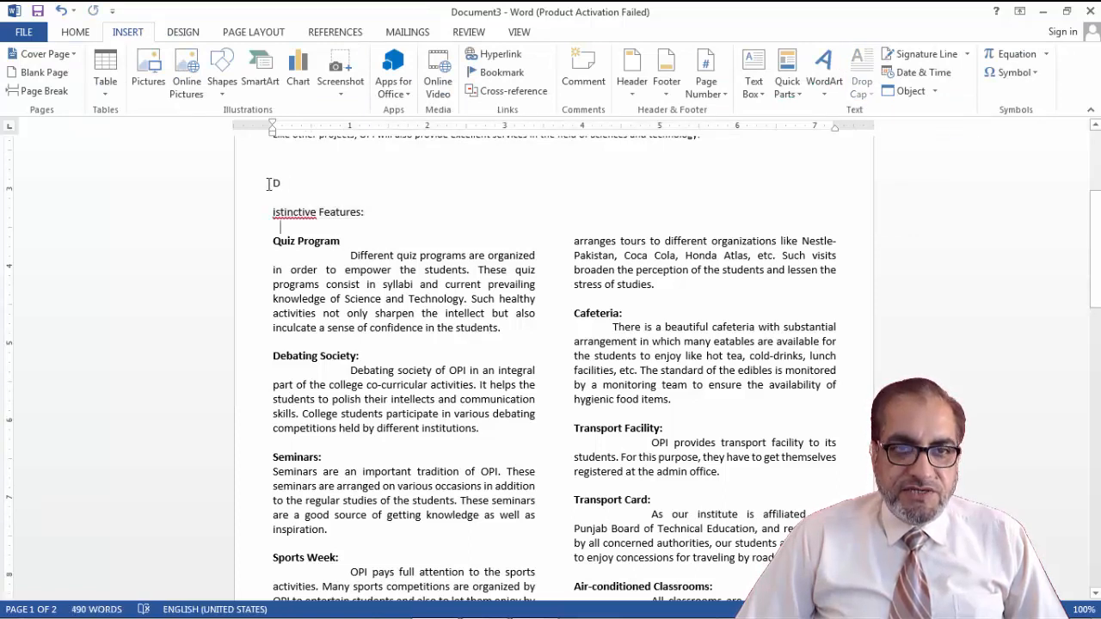
Delete the breaks separating the letter D from "istinctive Features:" so the heading sits on one line
left_click(276, 183)
key("Delete")
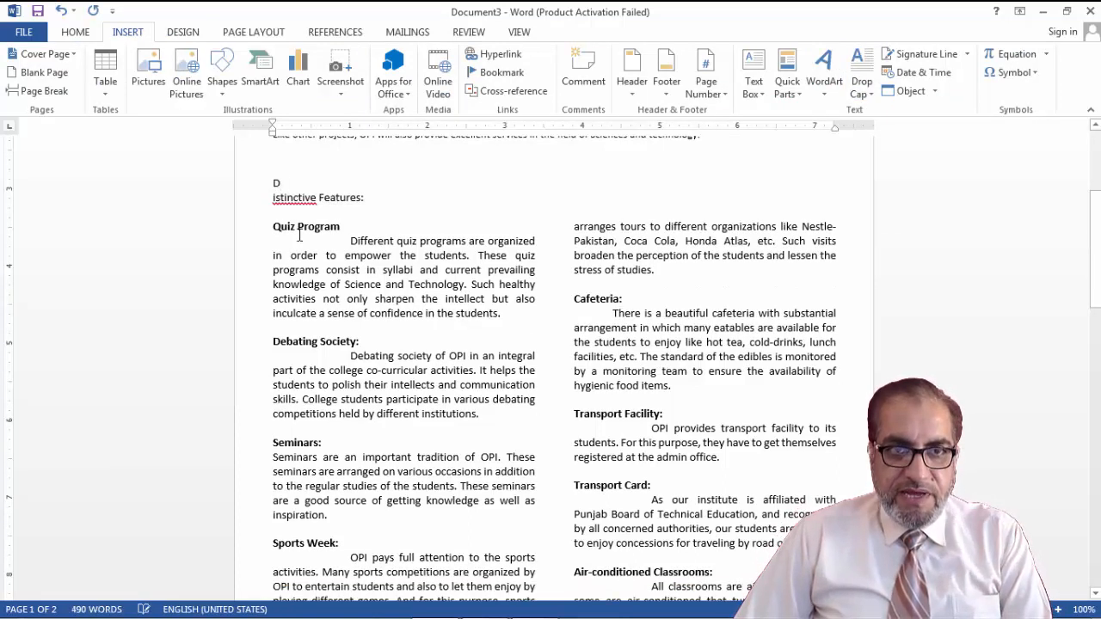
key("Delete")
Lay out the text from the "Distinctive Features:" heading to the end of the Air-conditioned Classrooms paragraph in two columns
left_click_drag(248, 185, 693, 365)
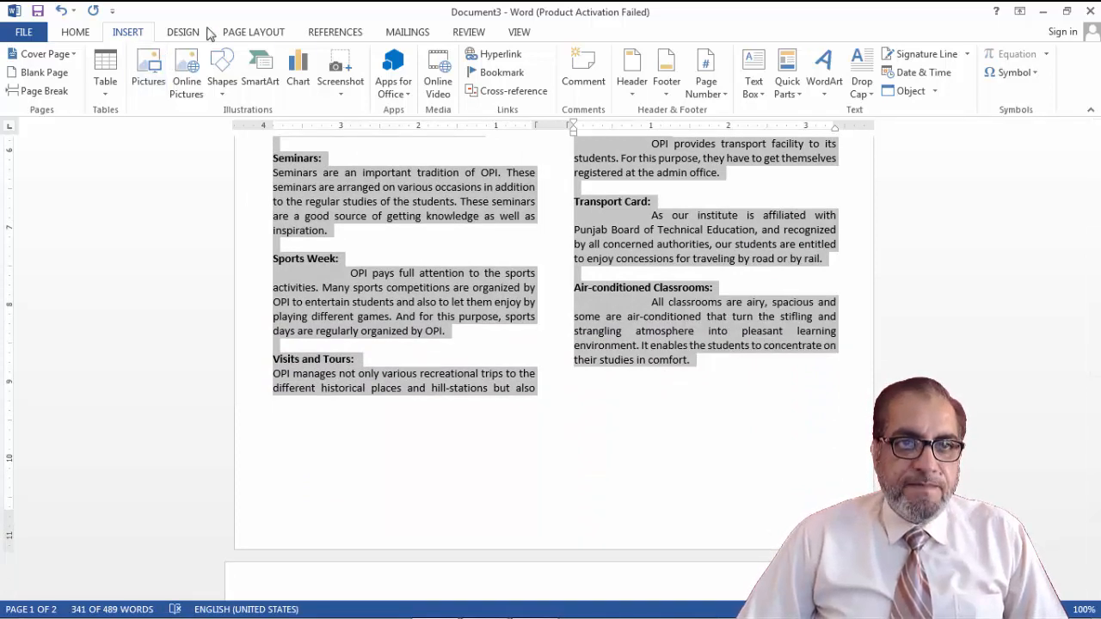
left_click(235, 32)
left_click(148, 76)
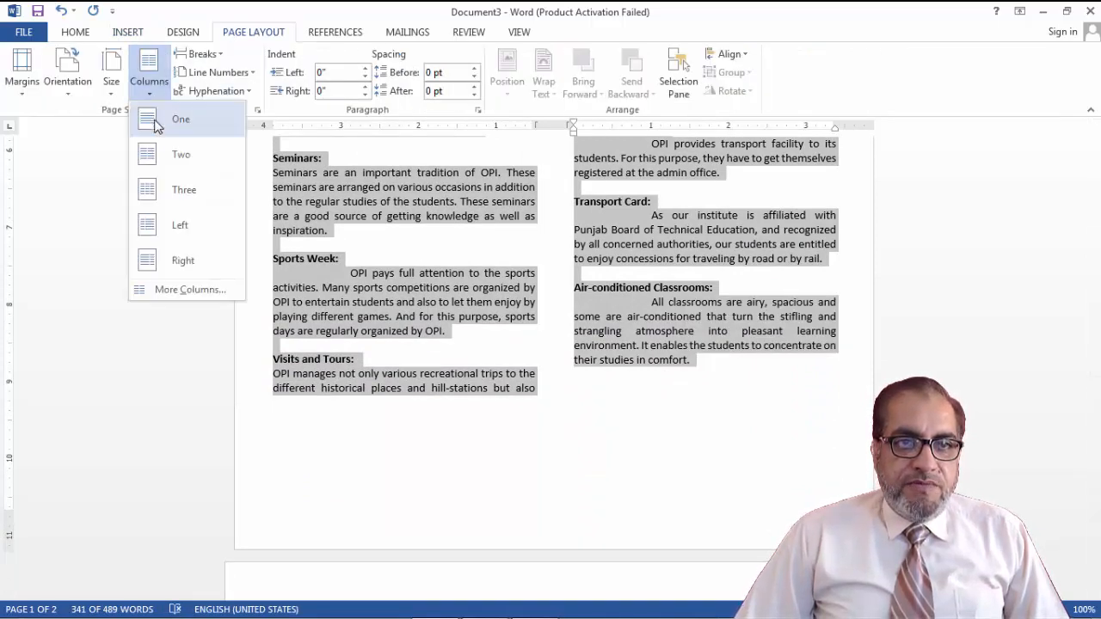
left_click(155, 153)
scroll(226, 263, "up", 8)
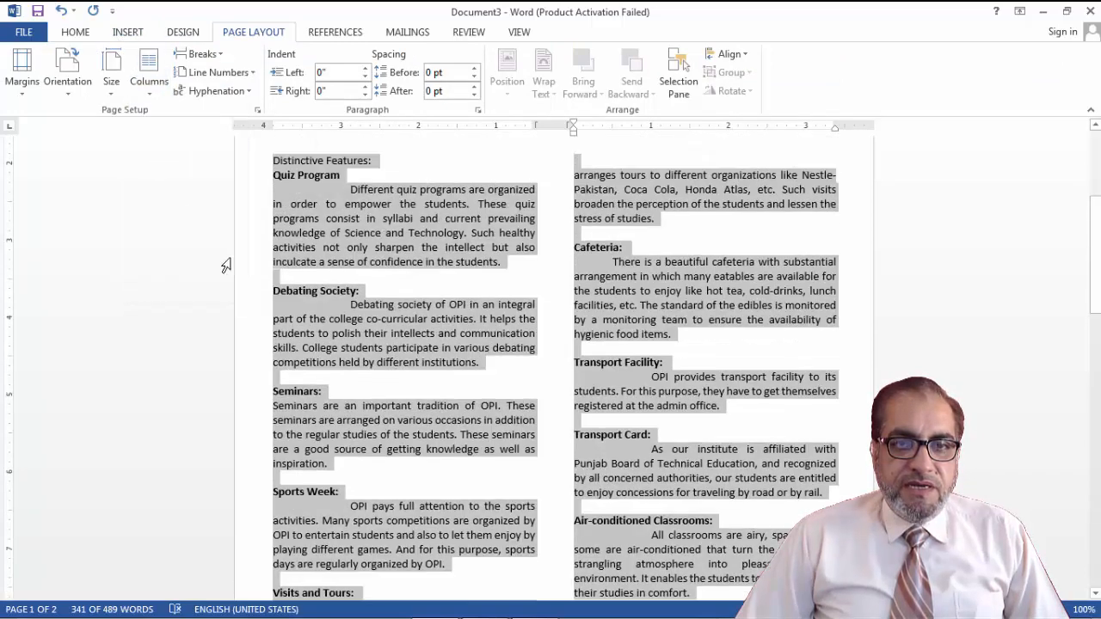
Apply a Dropped drop cap to the letter D of the "Distinctive Features:" heading
left_click(280, 292)
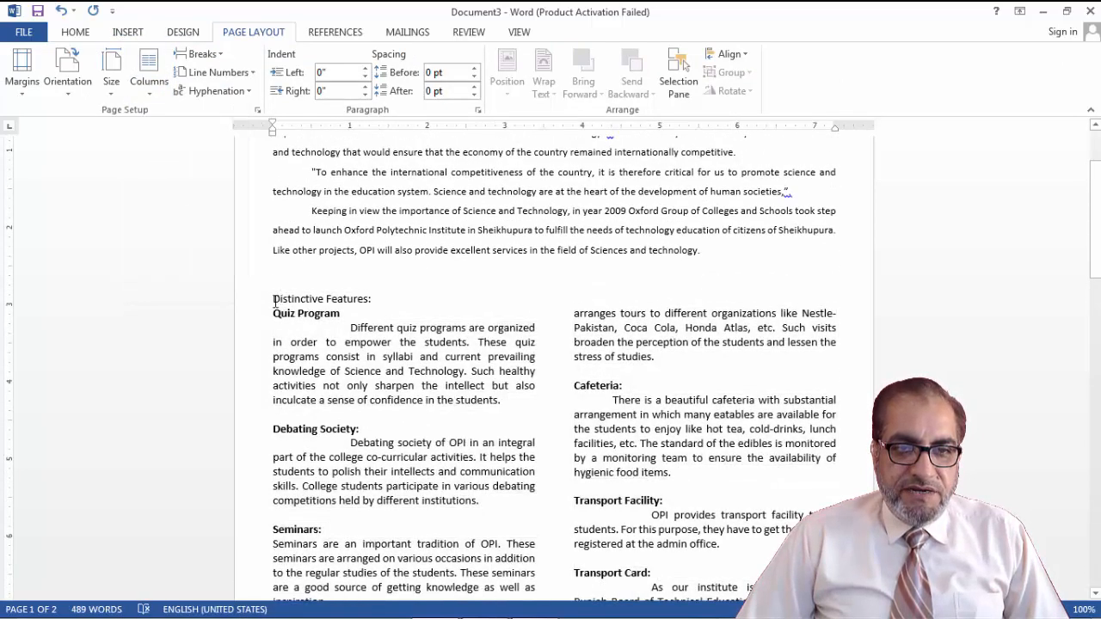
left_click_drag(280, 301, 272, 299)
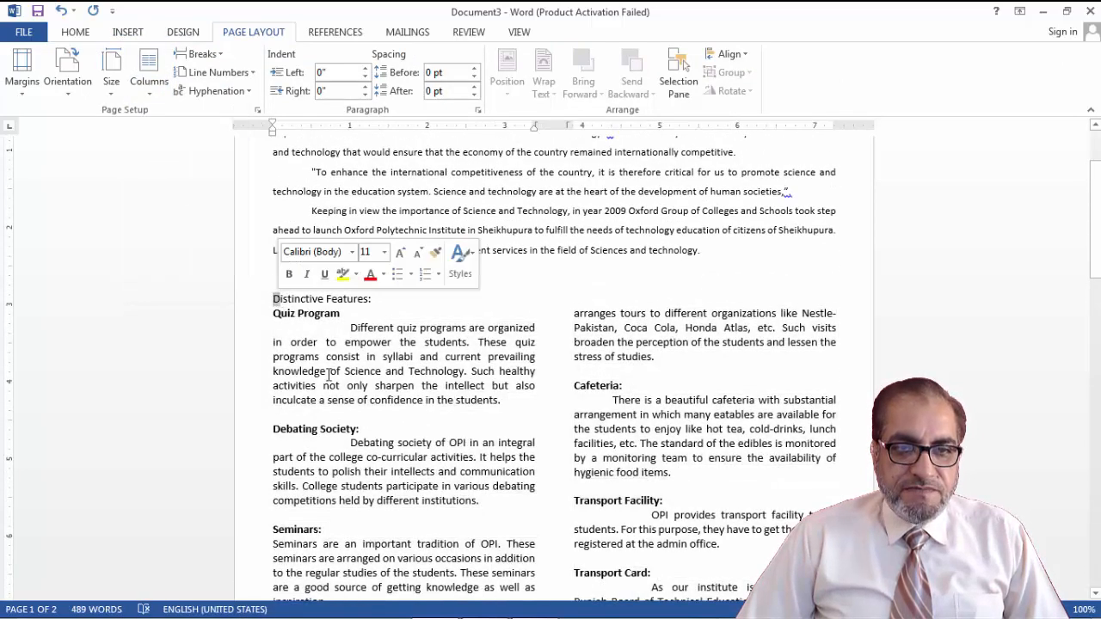
left_click(127, 34)
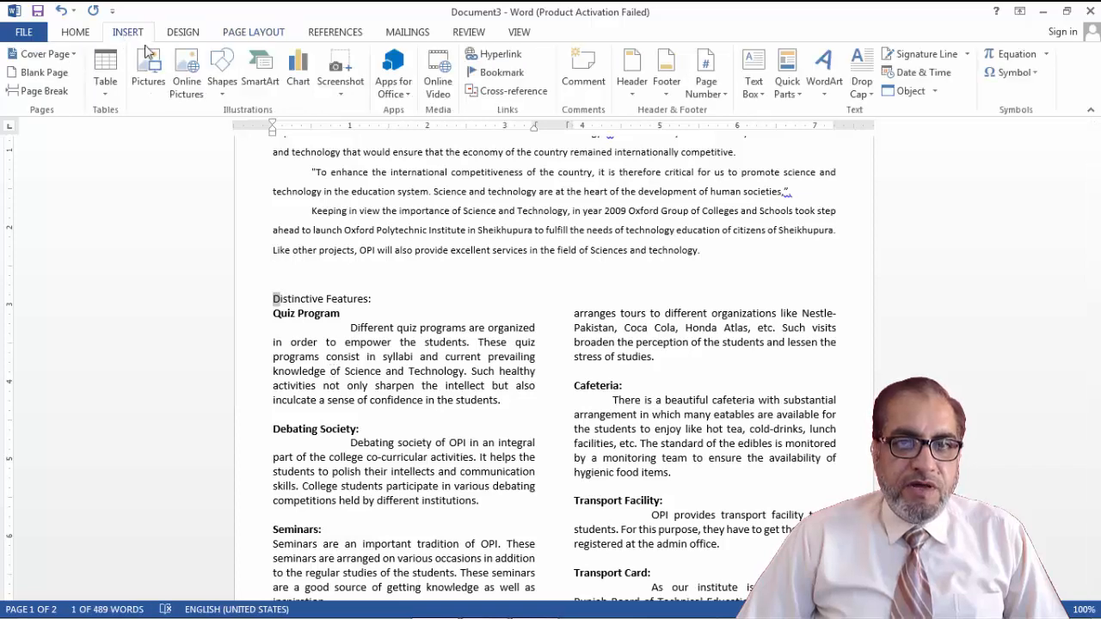
left_click(873, 98)
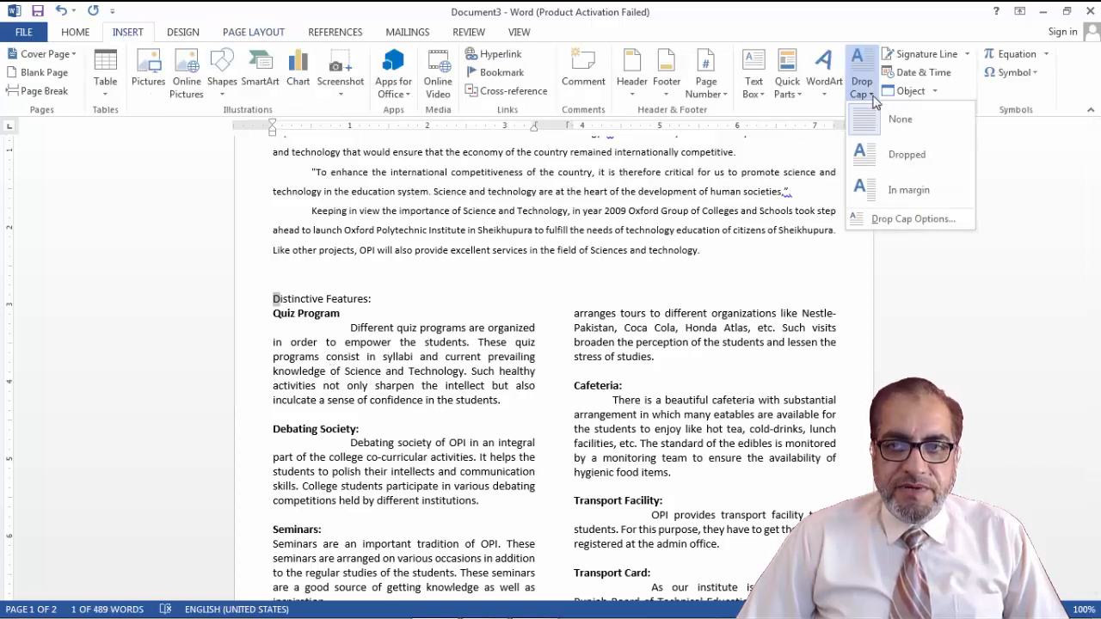
left_click(890, 151)
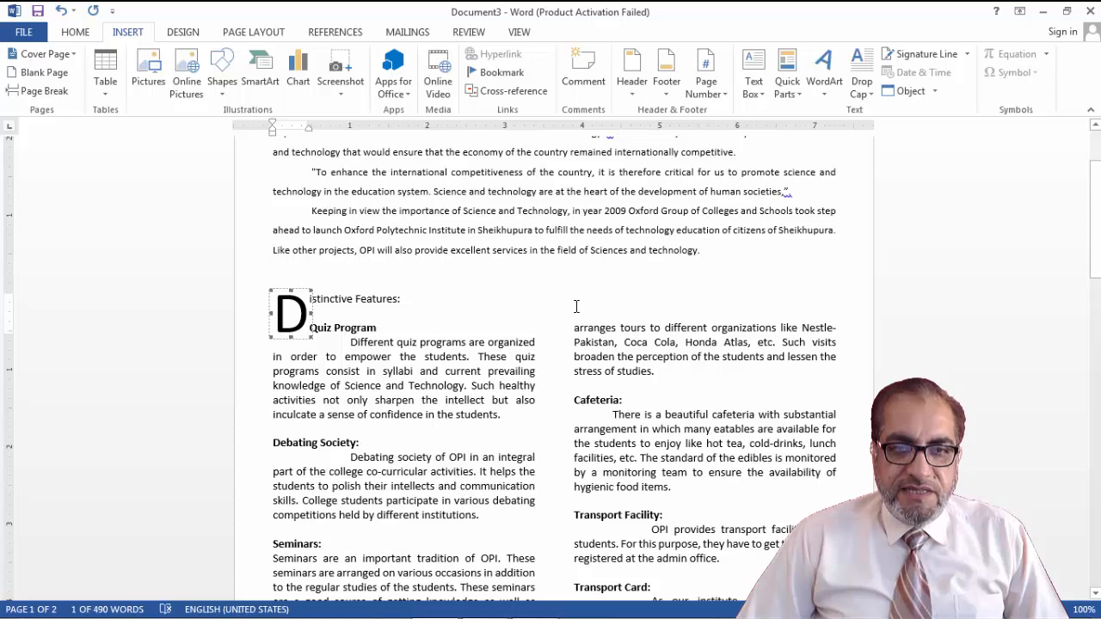
left_click(329, 330)
left_click(301, 312)
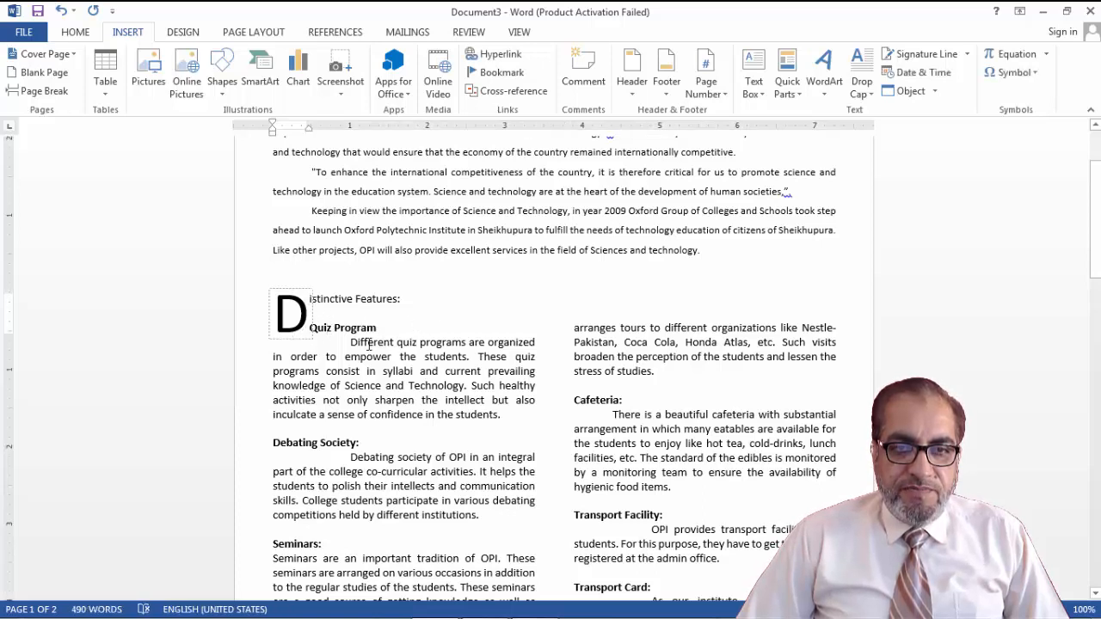
Insert a line break before "istinctive Features:" beside the drop cap and a blank line above the Quiz Program heading
left_click(337, 301)
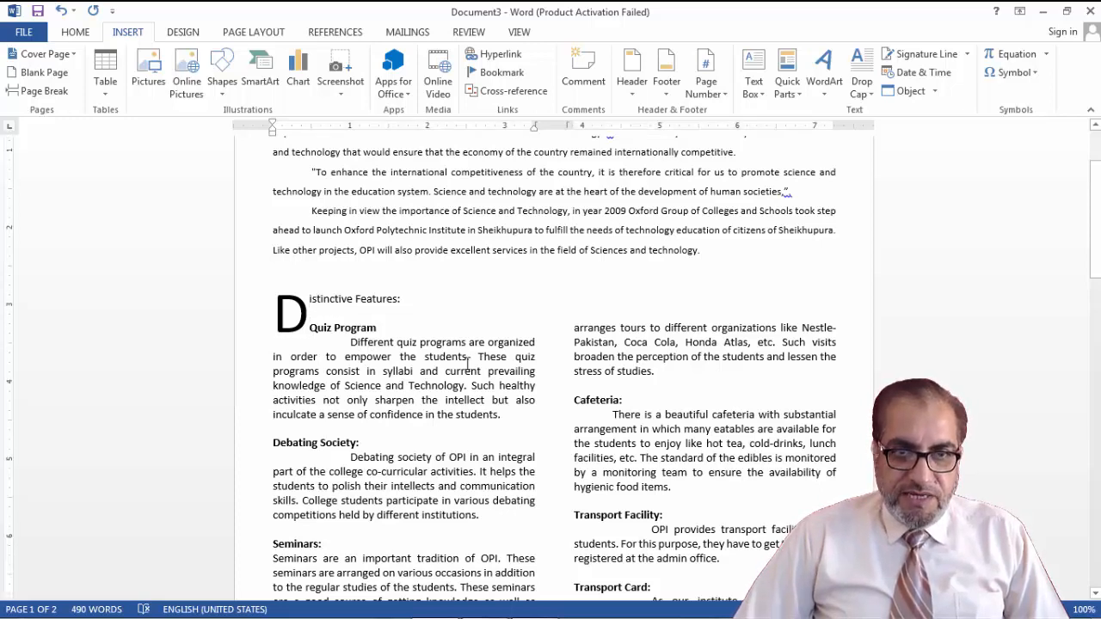
key("Return")
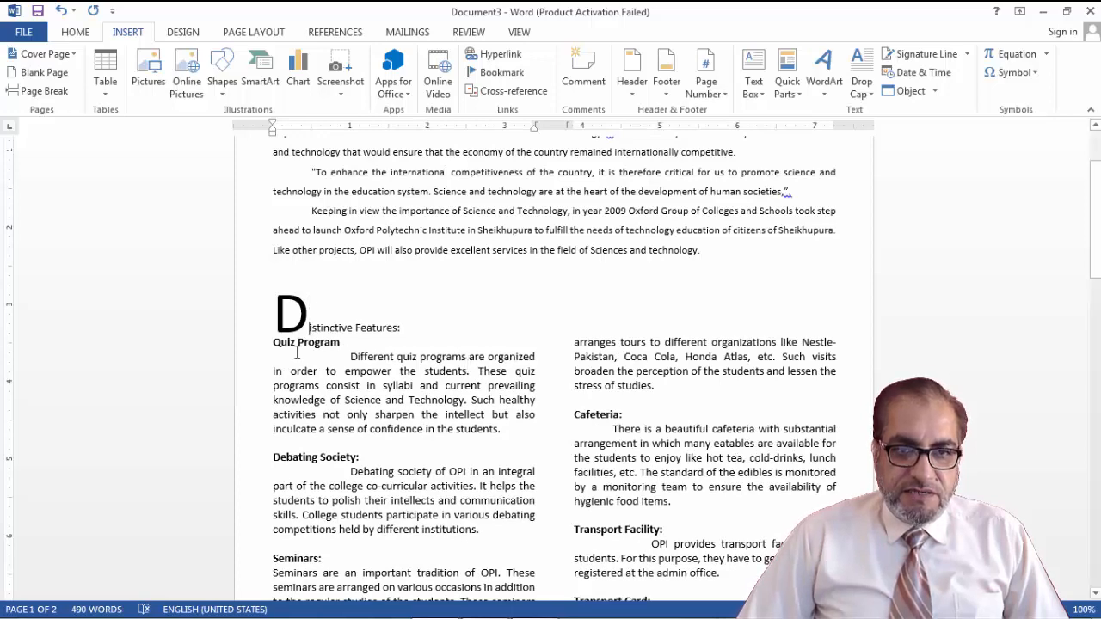
left_click(272, 343)
key("Return")
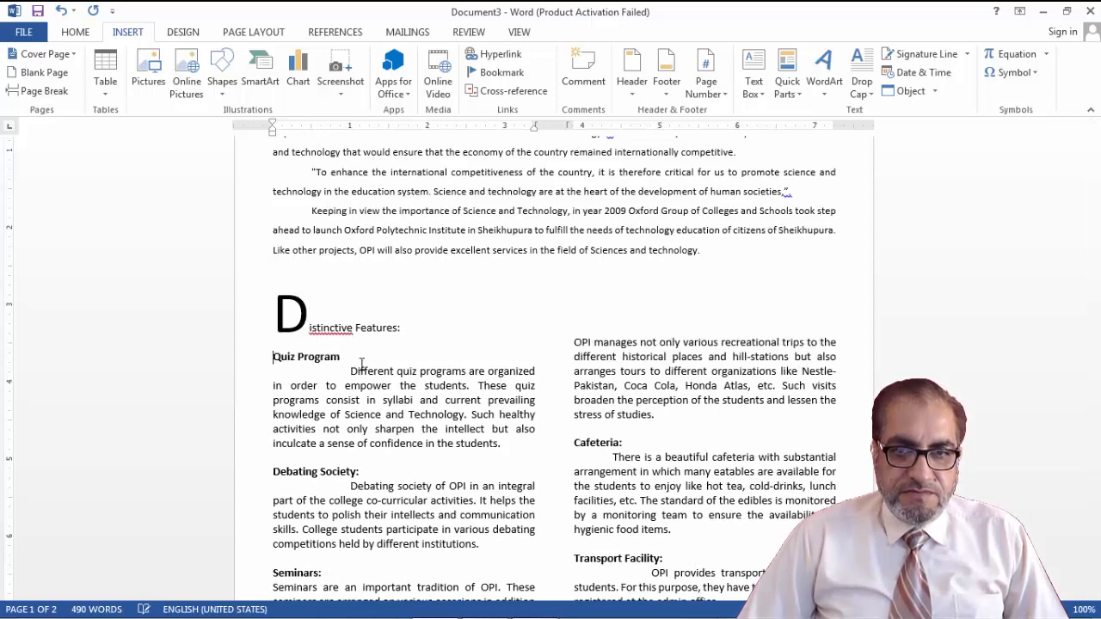
Undo the last edits around the end of the first page and leave the second page's header
scroll(516, 392, "down", 4)
scroll(516, 391, "down", 2)
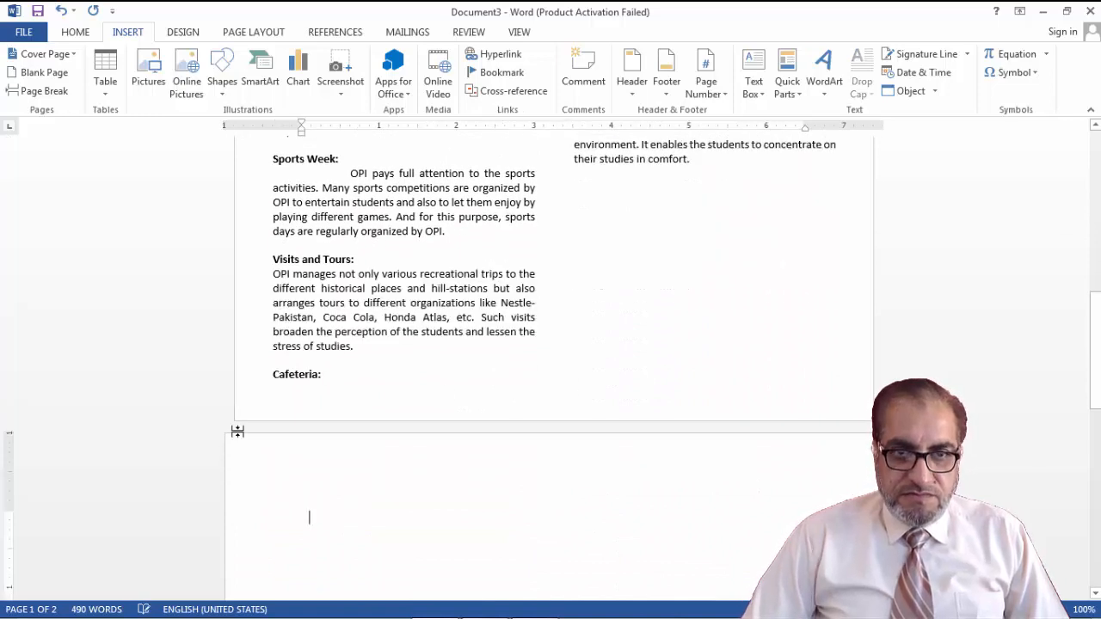
key("ctrl+z")
key("ctrl+z")
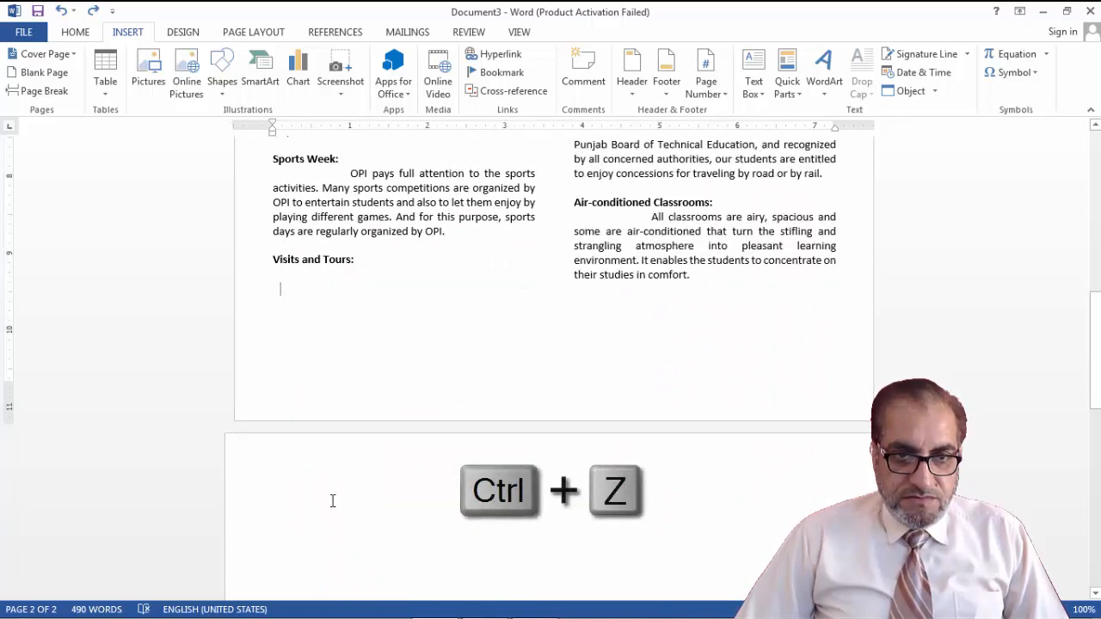
key("ctrl+z")
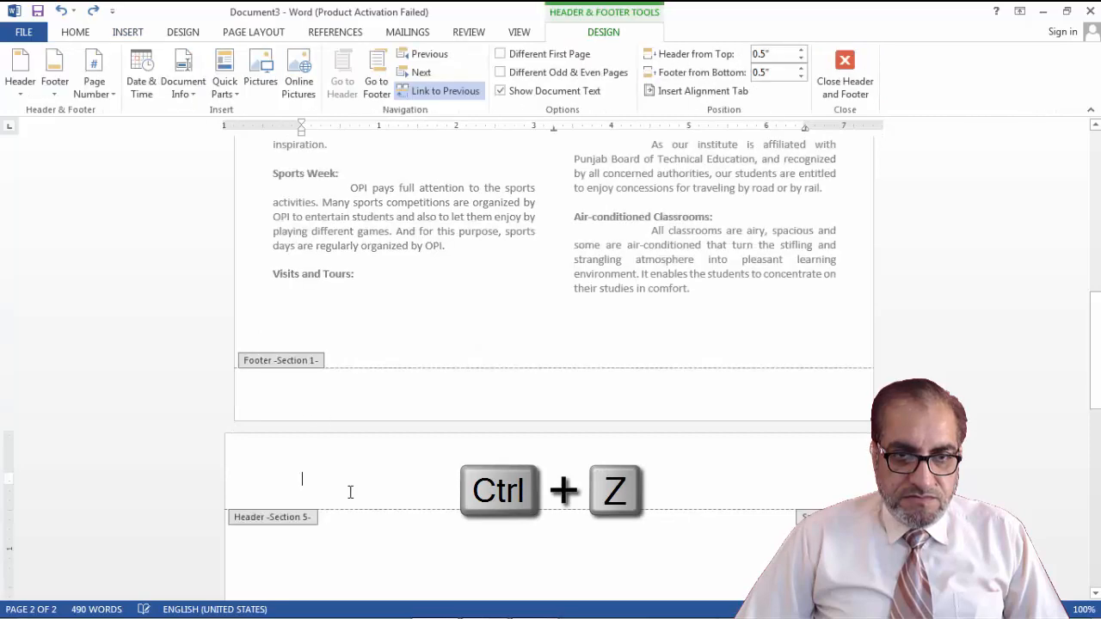
double_click(369, 352)
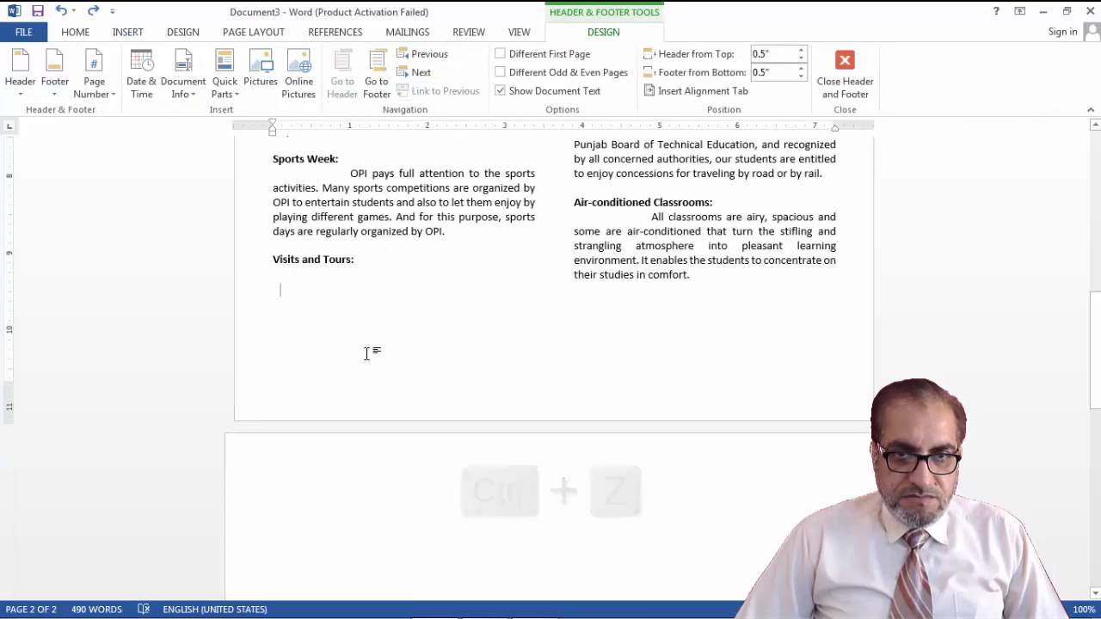
Try to delete the empty space below the Visits and Tours heading, and undo the attempt
key("Delete")
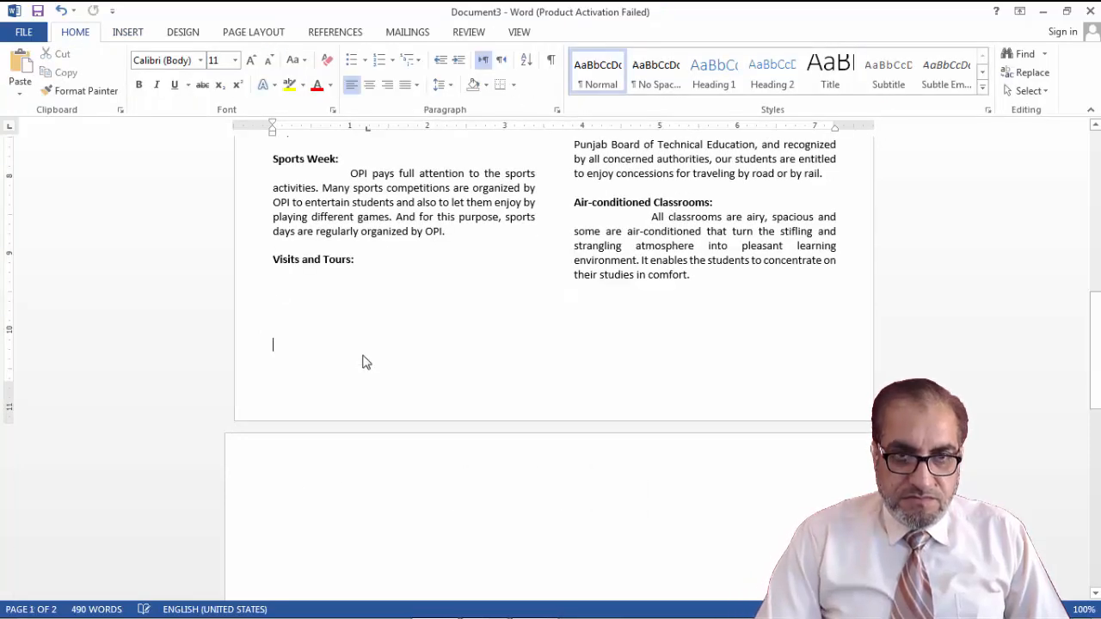
key("ctrl+z")
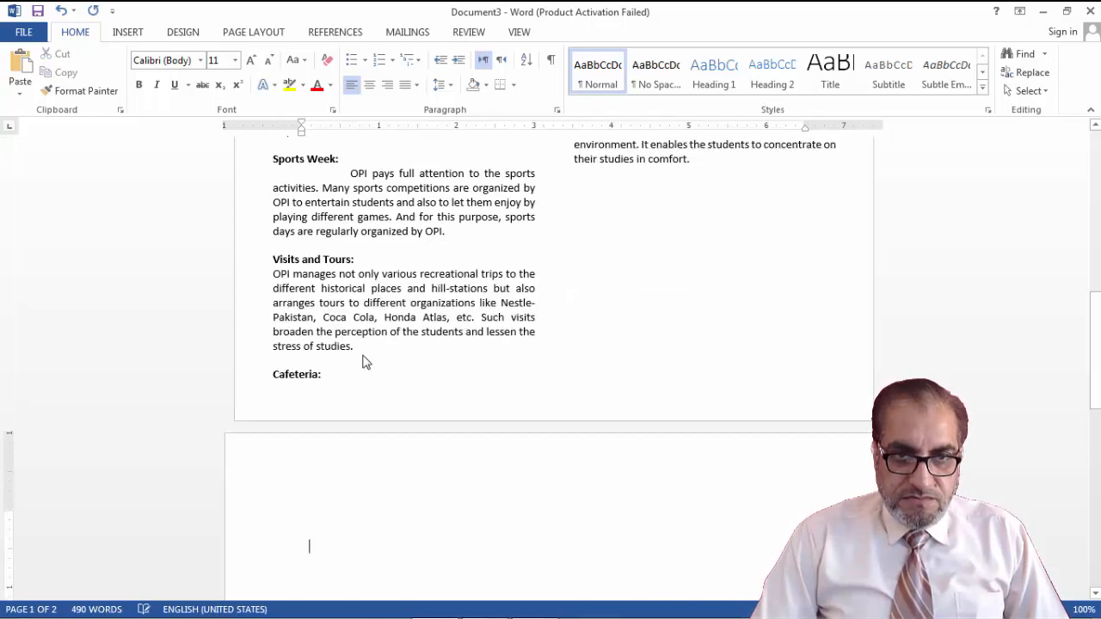
key("ctrl+z")
key("ctrl+z")
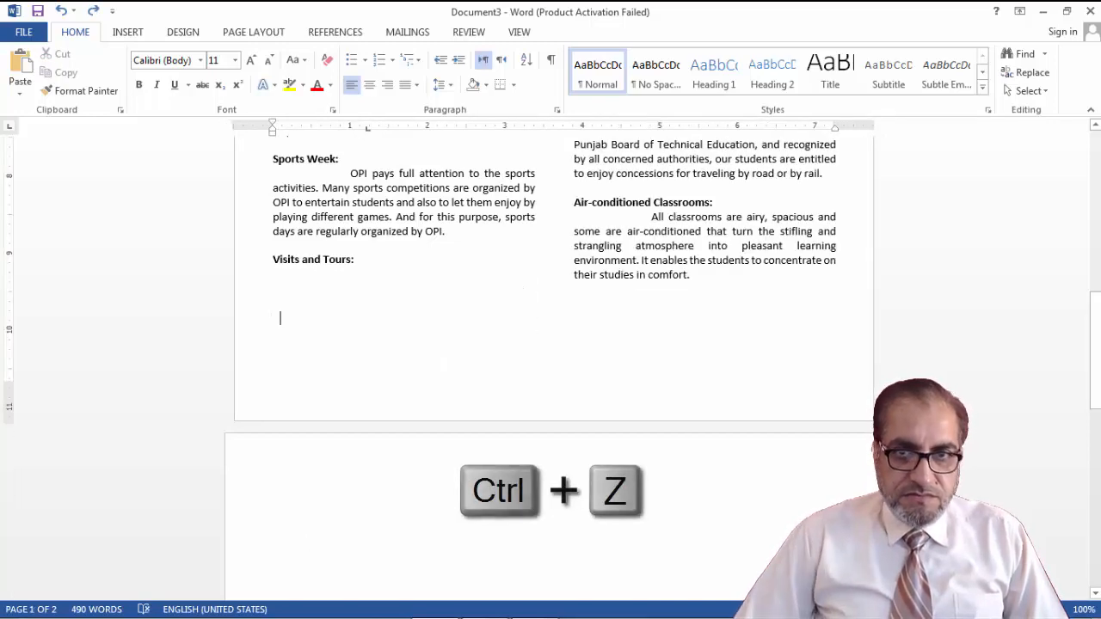
key("ctrl+z")
key("ctrl+z")
key("ctrl+z")
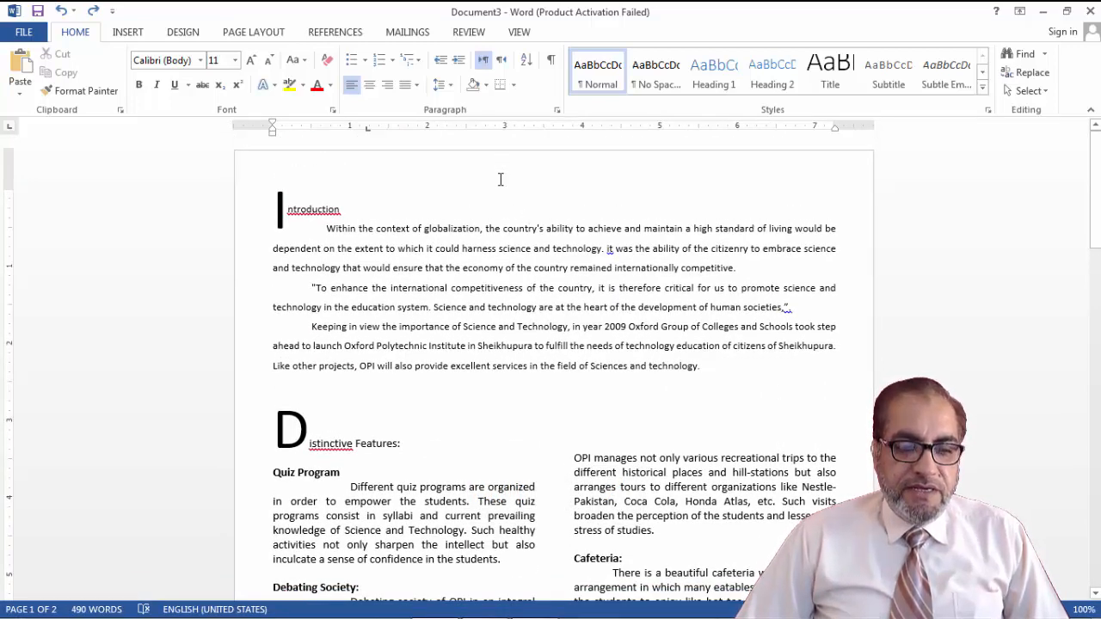
Review the document's layout from the Introduction through the two-column Distinctive Features section
scroll(493, 227, "down", 13)
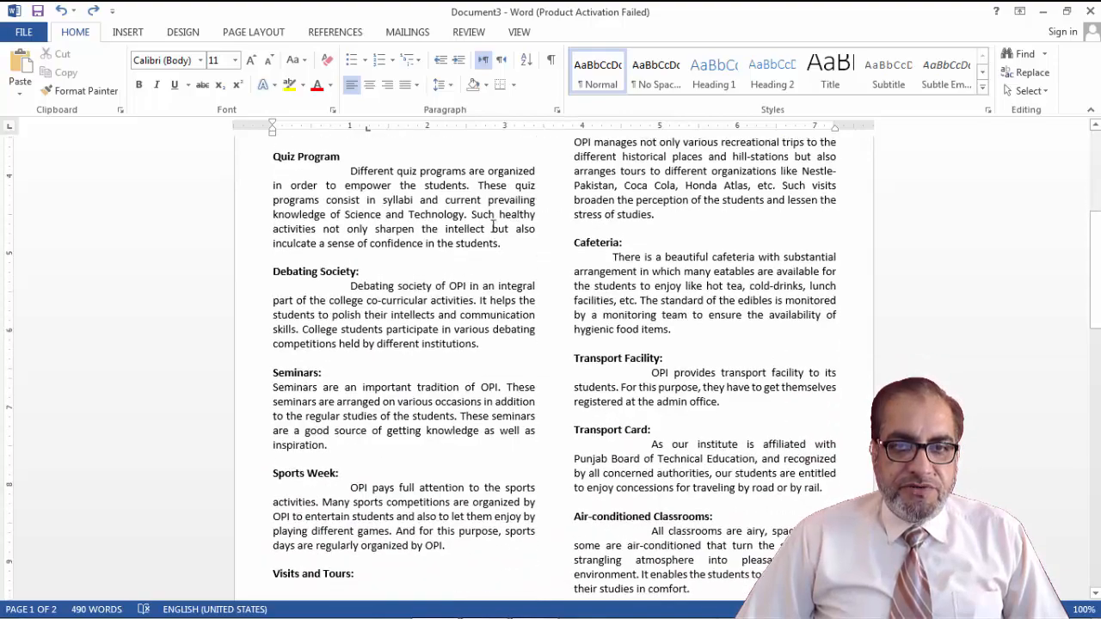
scroll(494, 226, "down", 4)
scroll(499, 229, "up", 11)
scroll(499, 229, "up", 6)
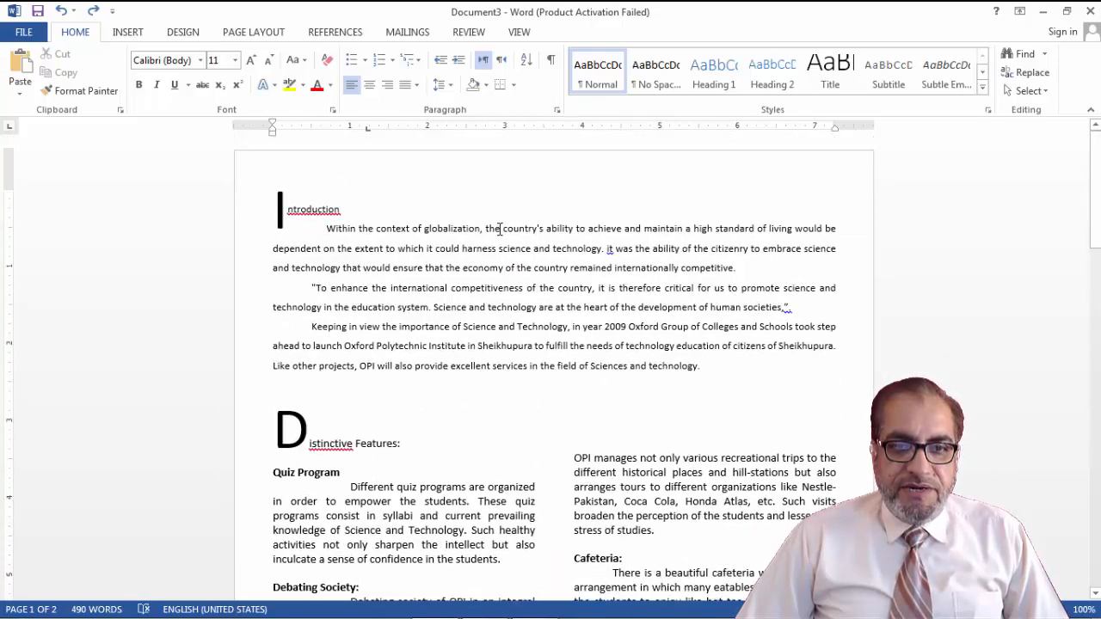
scroll(541, 280, "down", 7)
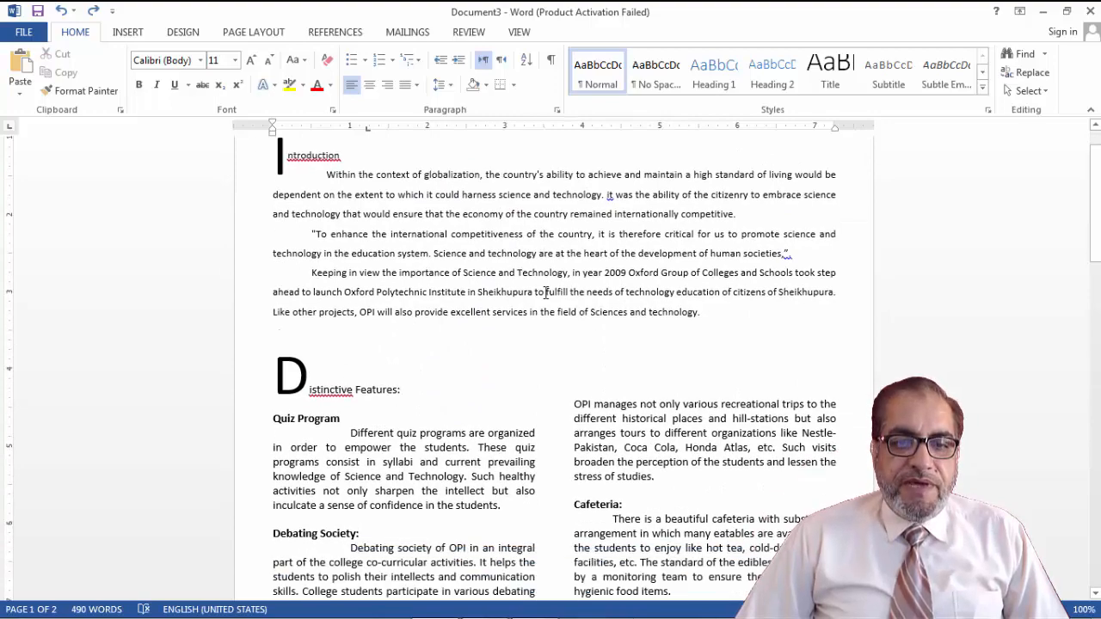
scroll(548, 294, "down", 3)
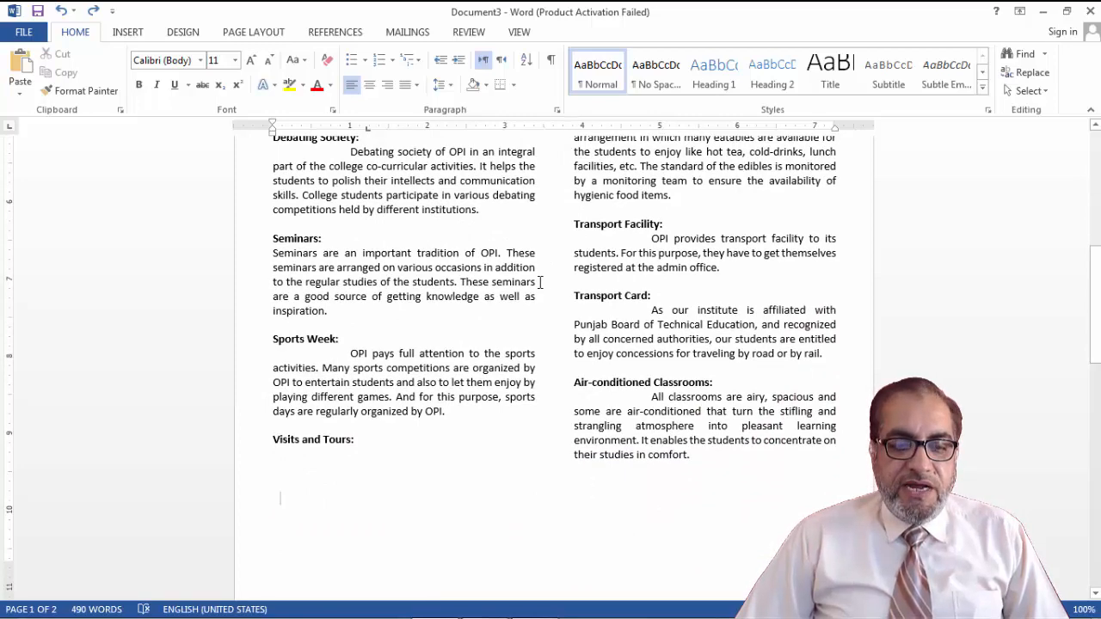
scroll(638, 321, "up", 10)
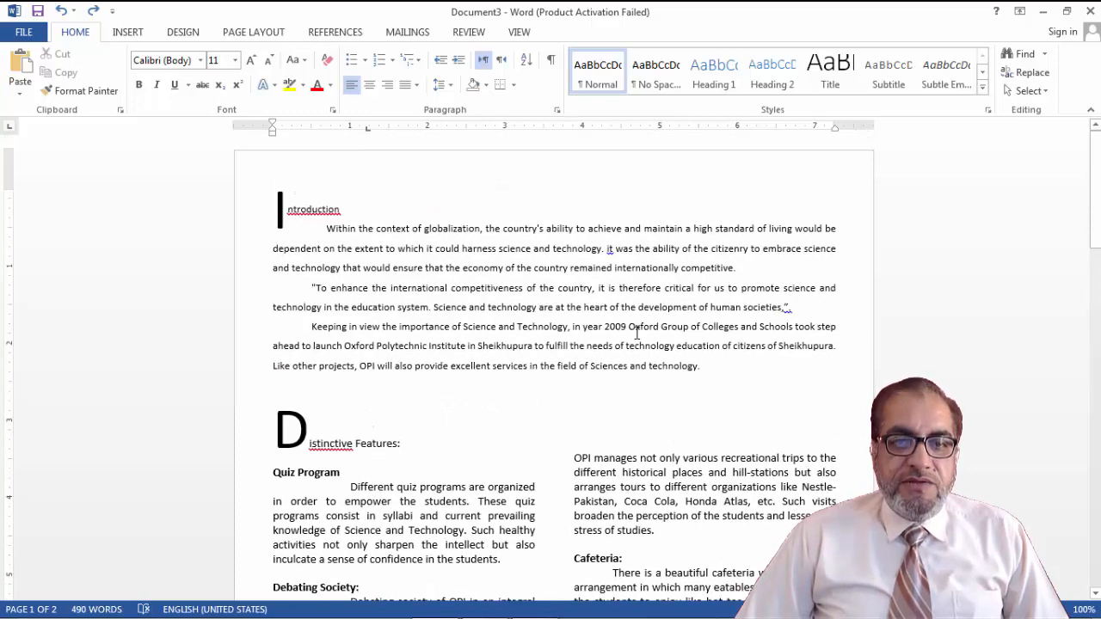